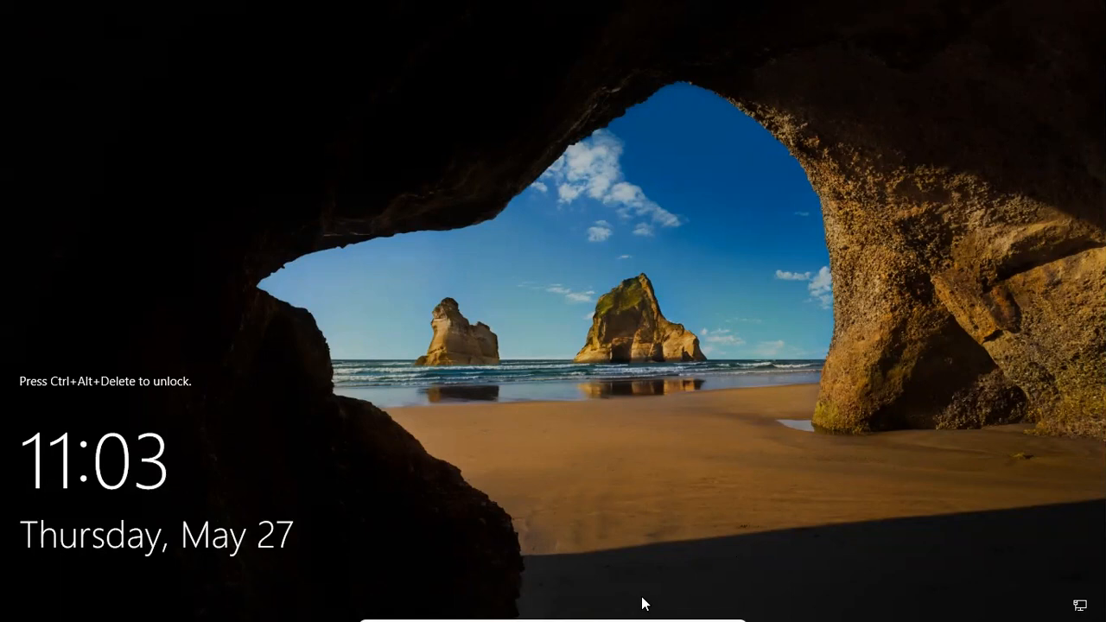
# Unlock the Windows sign-in screen and log in as Administrator with the account password
pyautogui.moveTo(643, 604)
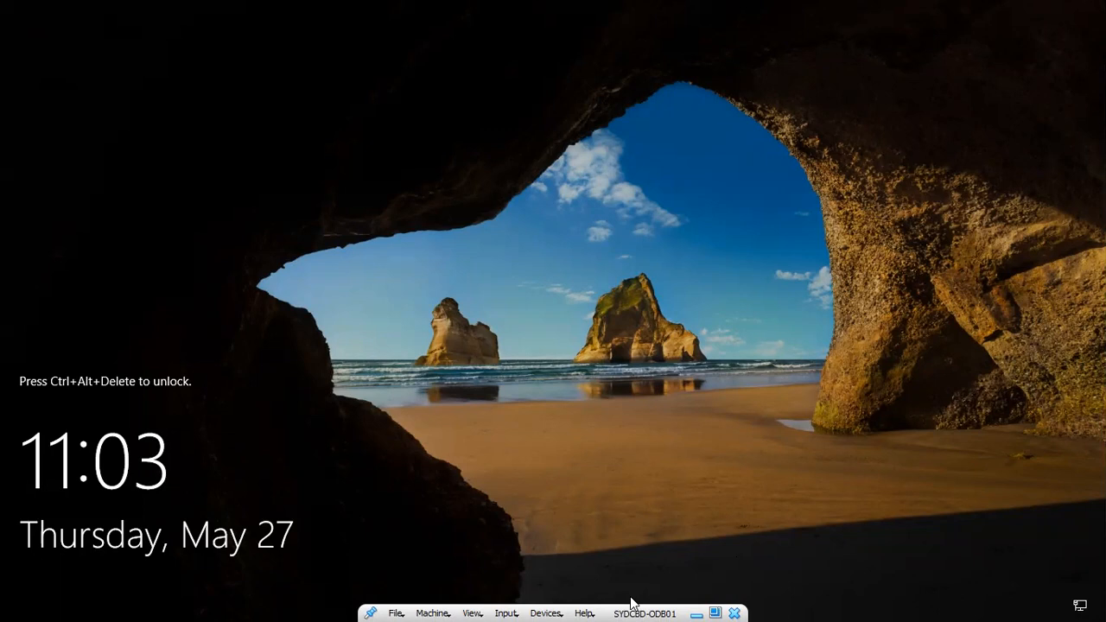
pyautogui.hotkey('ctrl', 'alt', 'Delete')
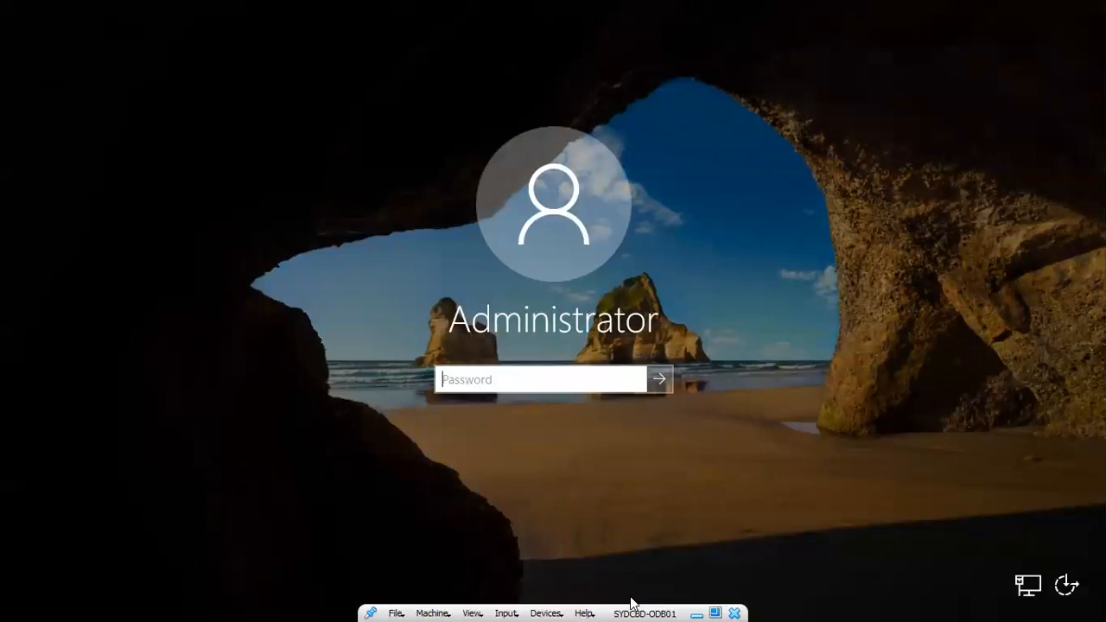
pyautogui.write('•••••••••••')
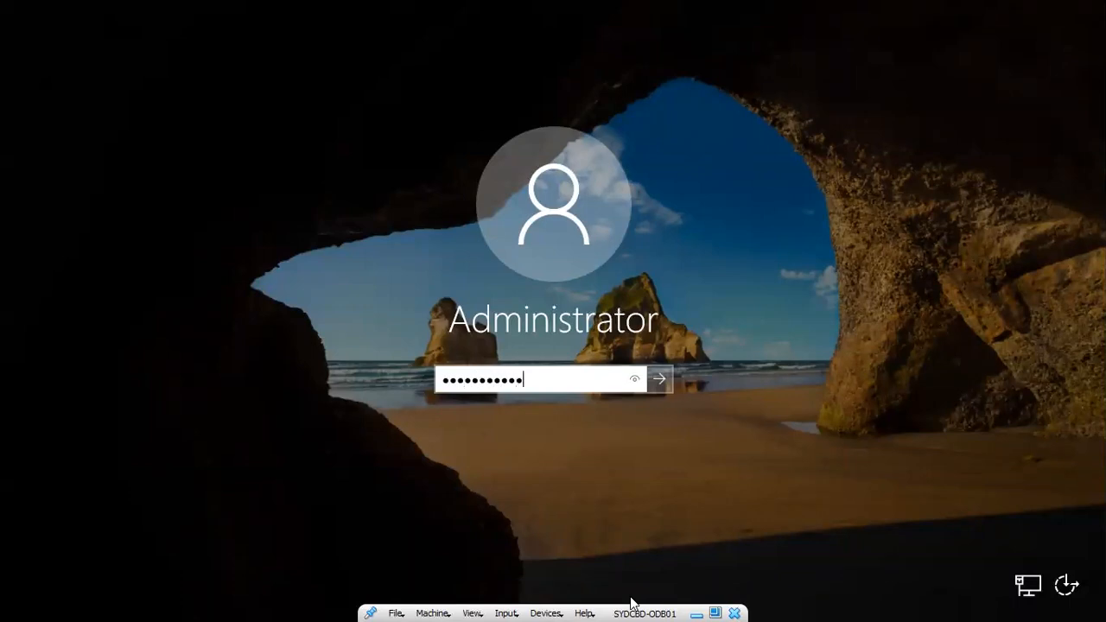
pyautogui.press('Return')
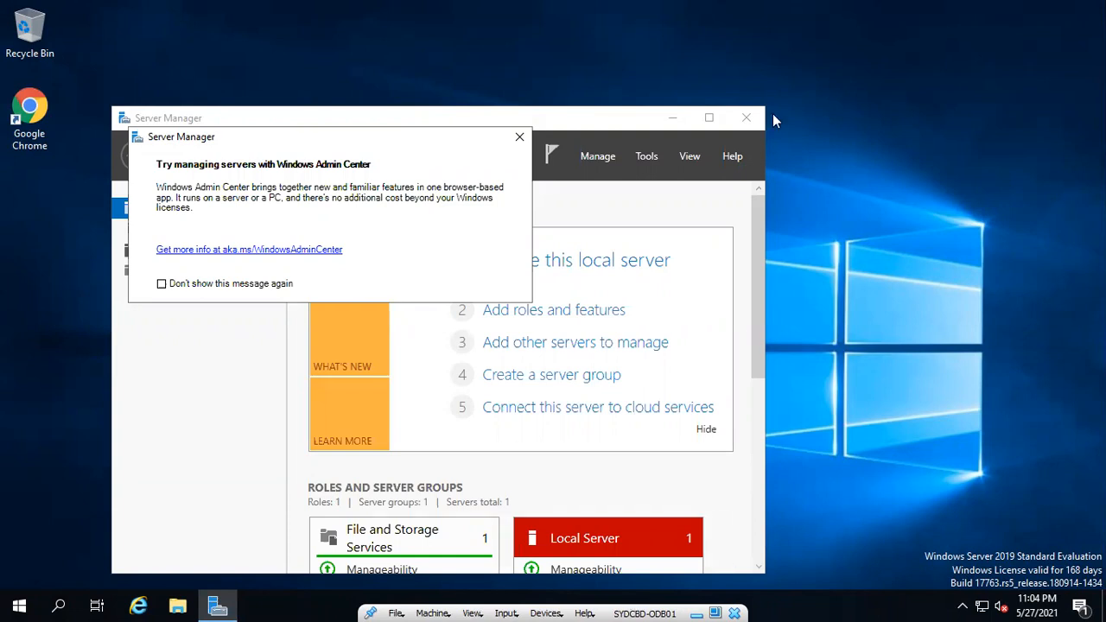
# Open Task Manager and show the Performance page with CPU utilisation details
pyautogui.click(60, 522)
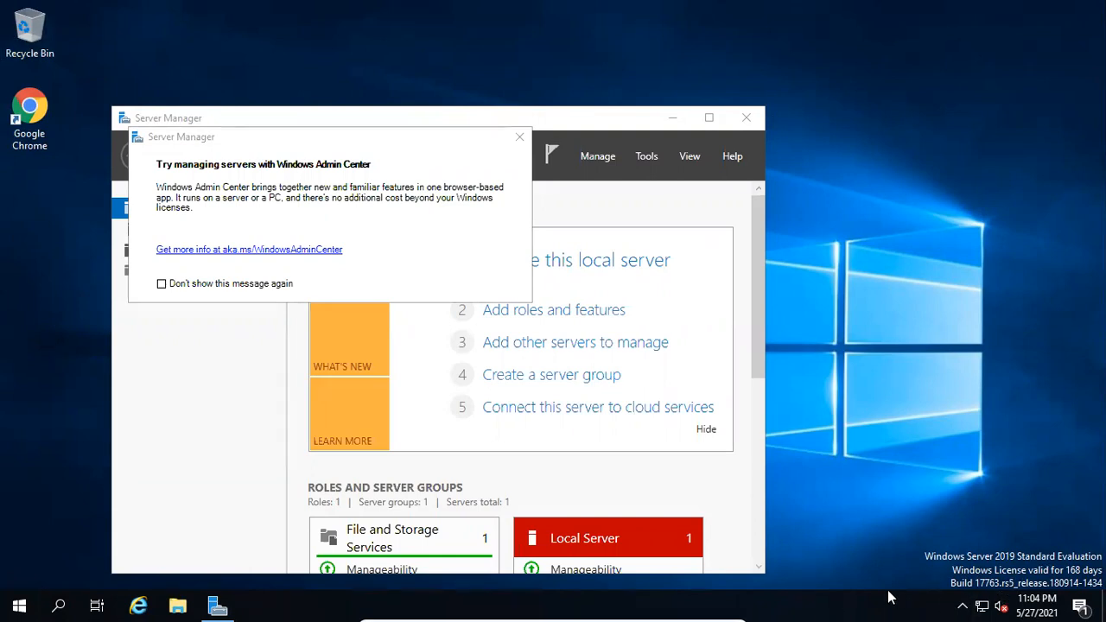
pyautogui.rightClick(832, 603)
pyautogui.click(886, 527)
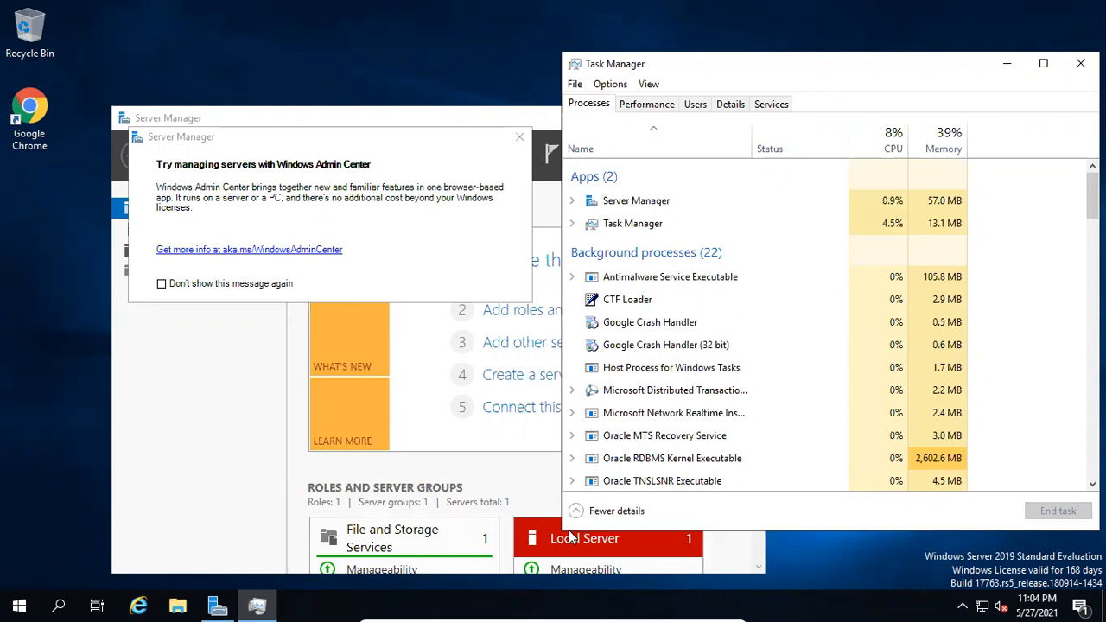
pyautogui.moveTo(558, 536); pyautogui.dragTo(507, 569)
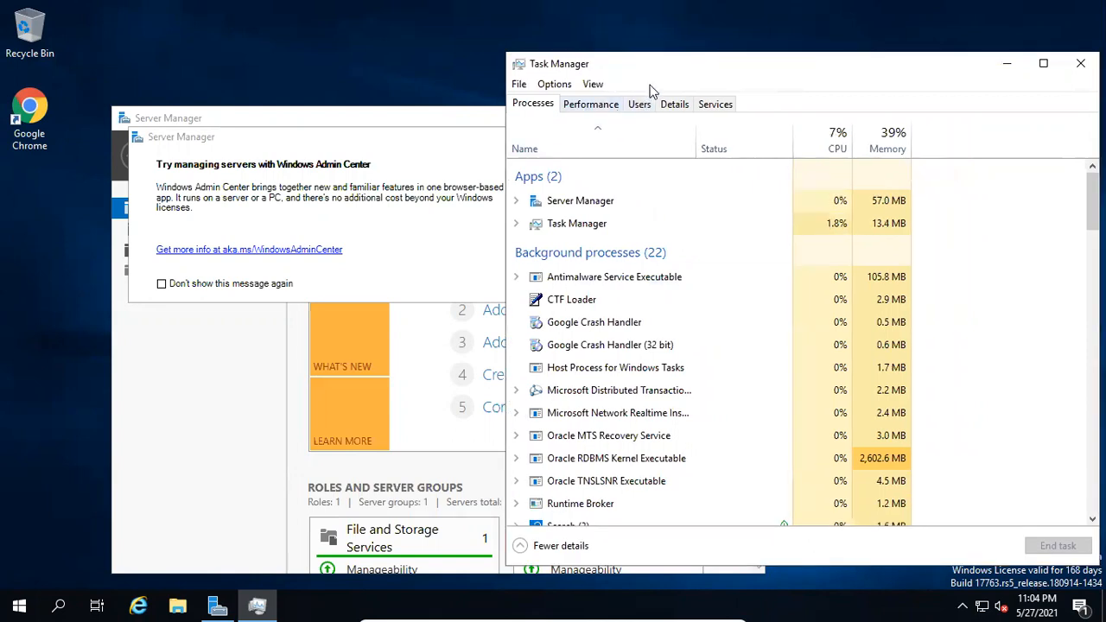
pyautogui.click(593, 106)
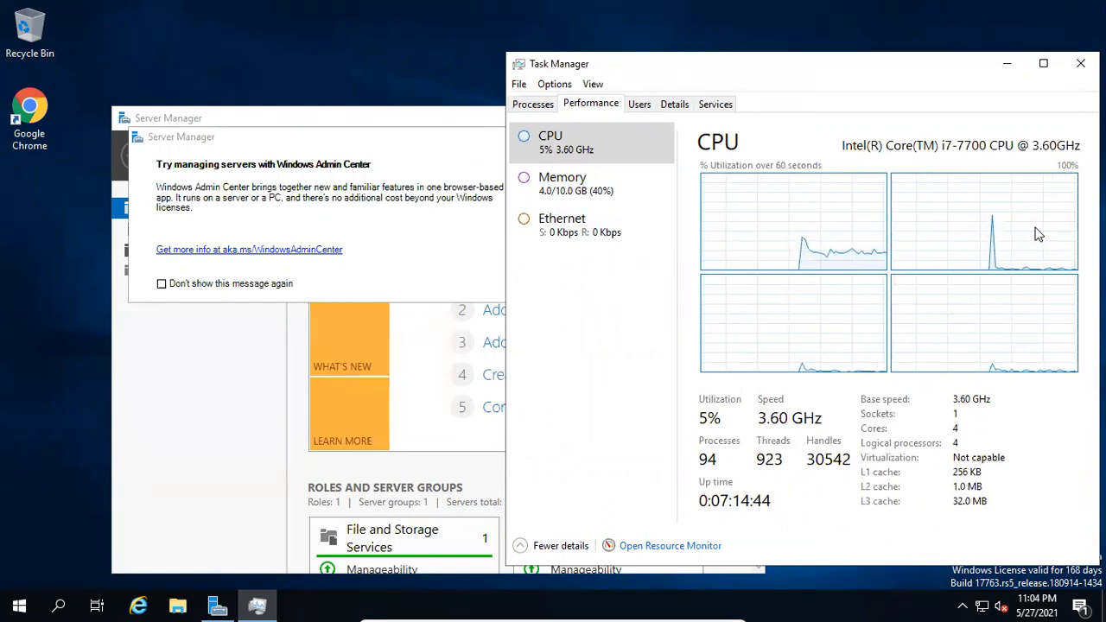
pyautogui.moveTo(945, 70); pyautogui.dragTo(837, 59)
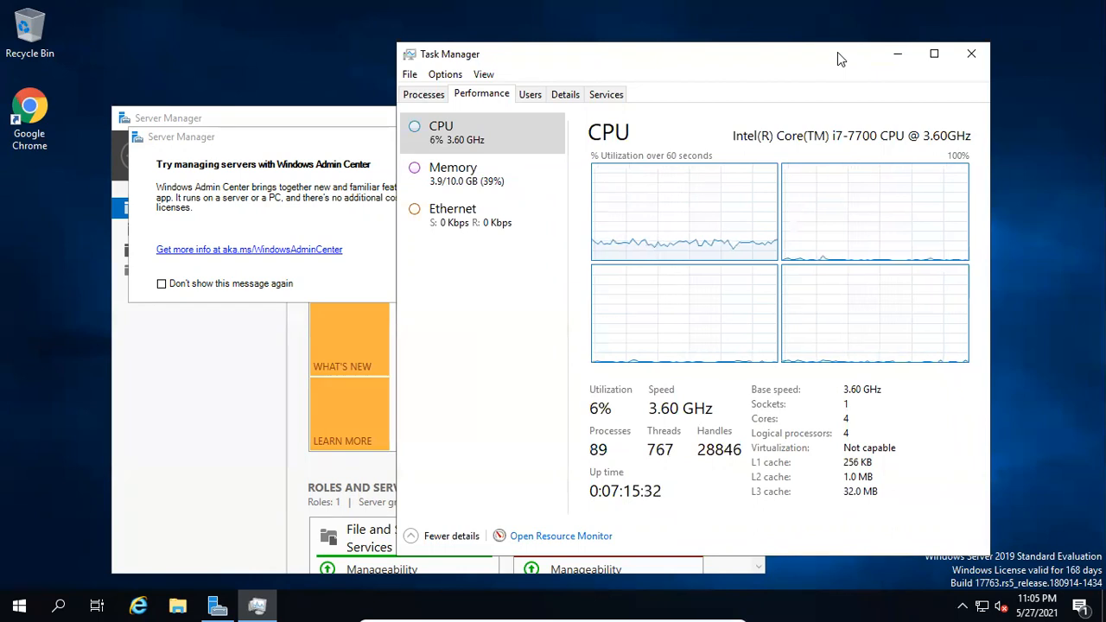
# Launch SQL Developer from the Oracle - OraDB12Home1 group in the Start menu
pyautogui.click(19, 605)
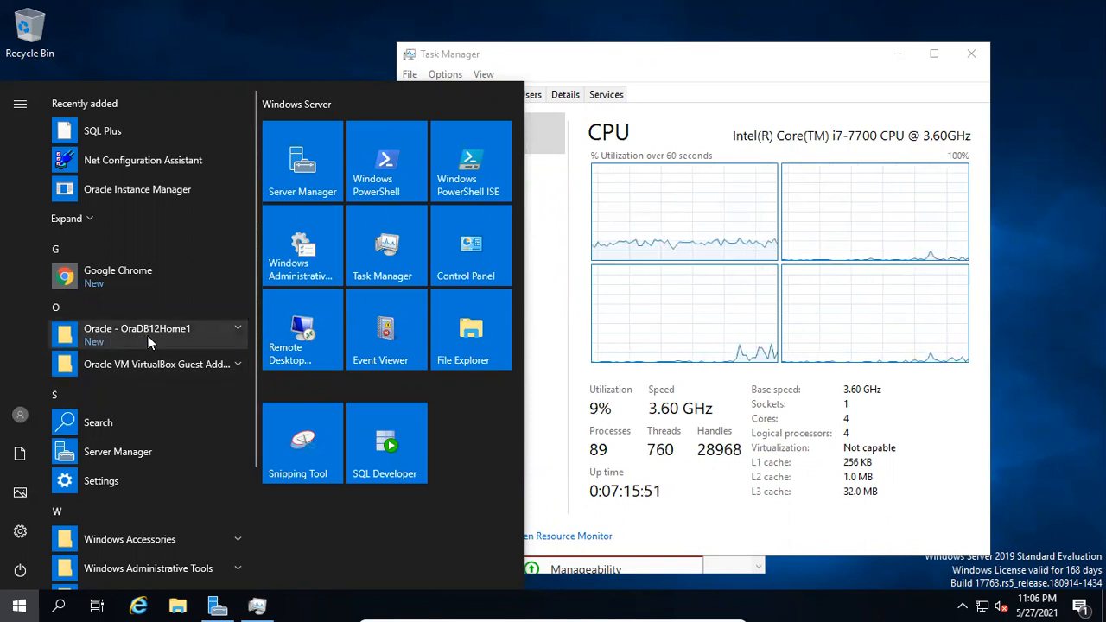
pyautogui.click(227, 331)
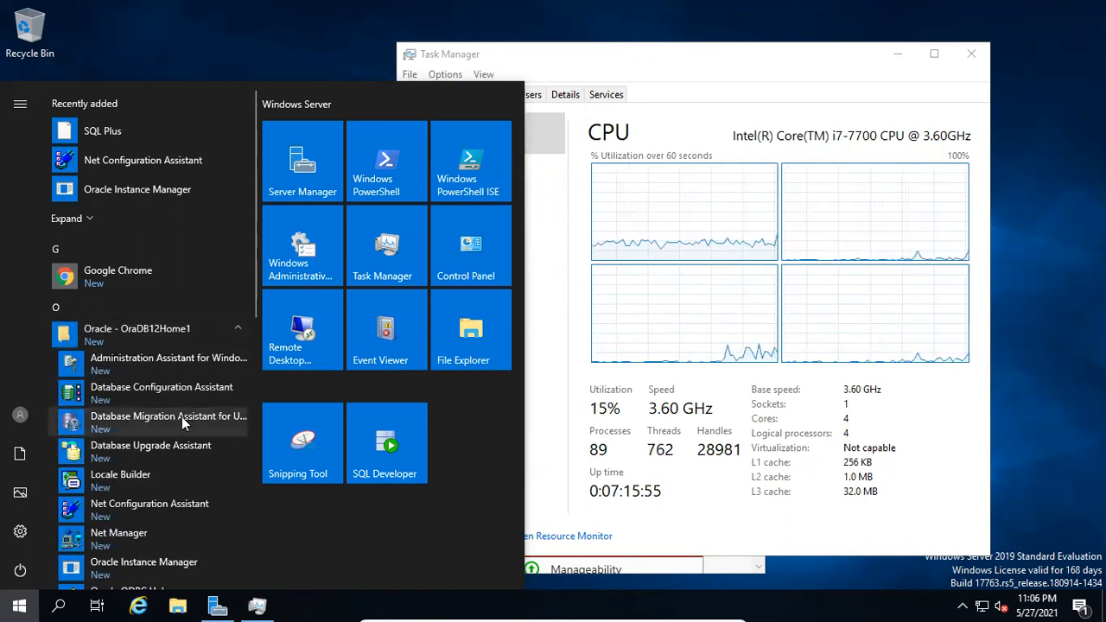
pyautogui.scroll(-1, 182, 417)
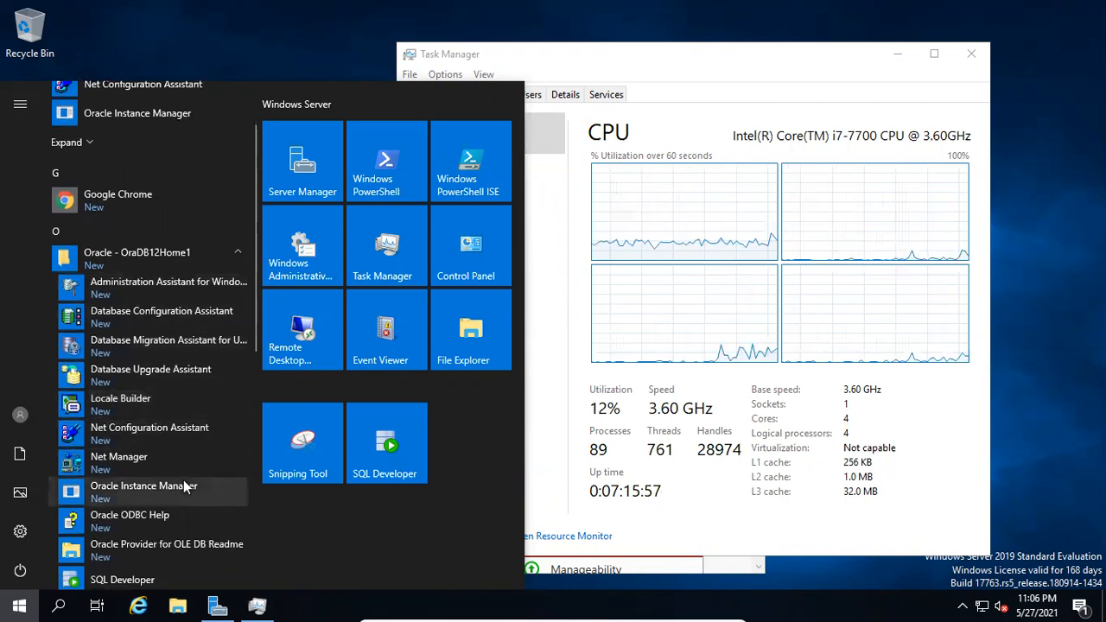
pyautogui.scroll(-1, 183, 480)
pyautogui.scroll(-1, 152, 482)
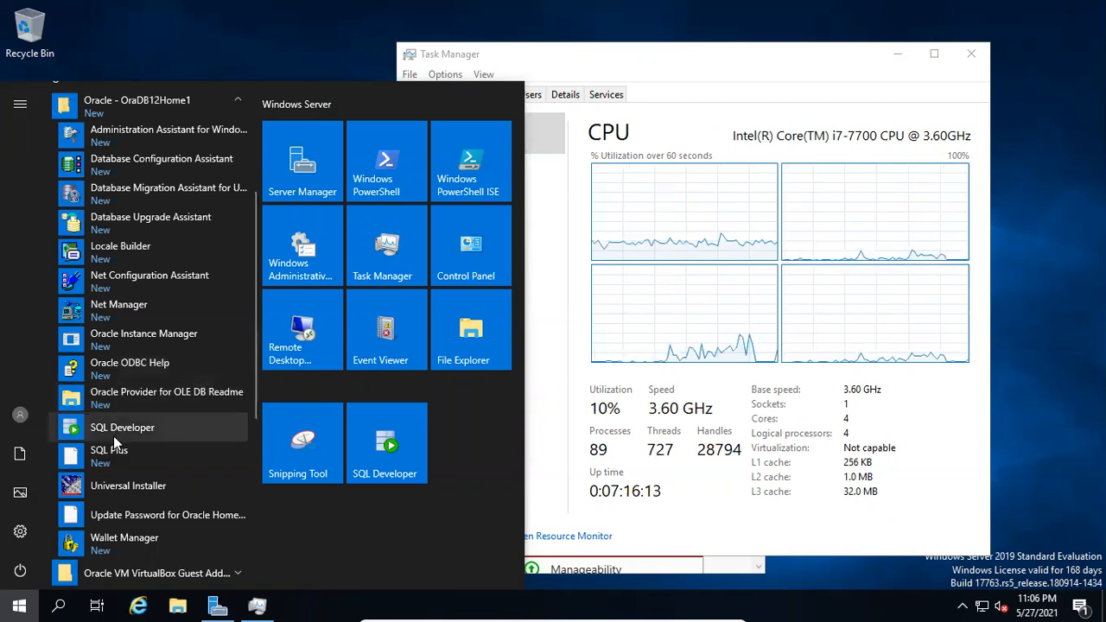
pyautogui.click(149, 430)
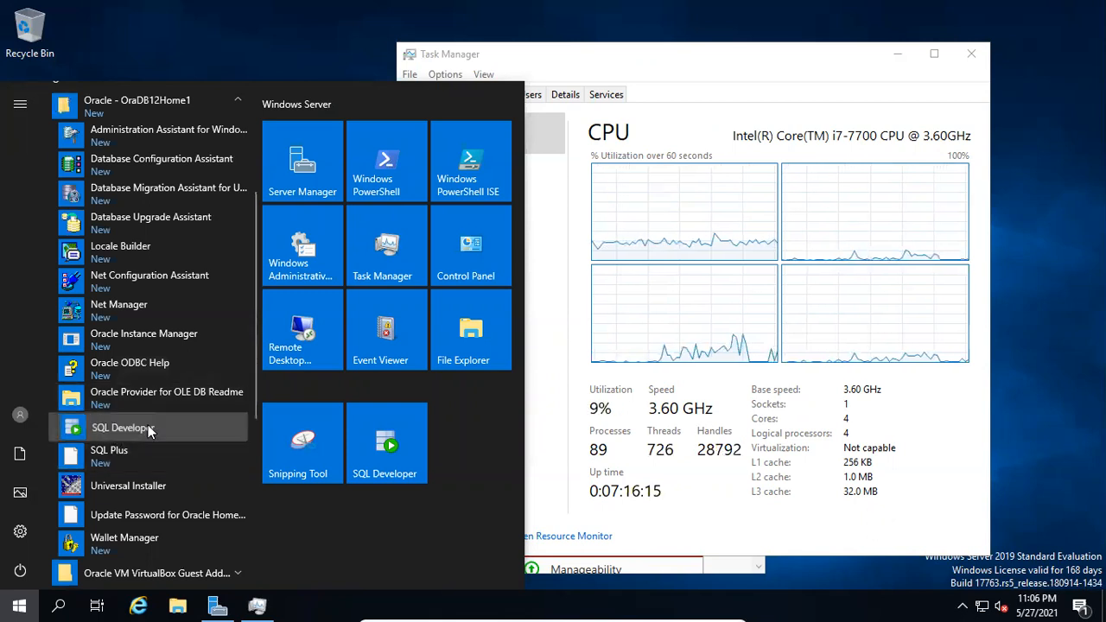
pyautogui.rightClick(149, 430)
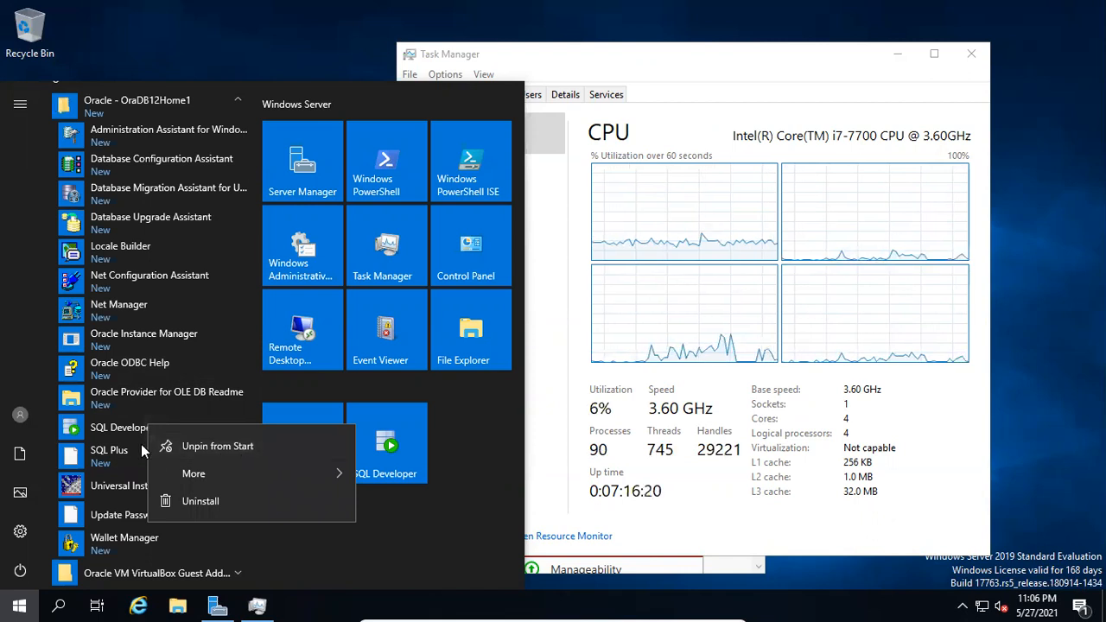
pyautogui.click(493, 439)
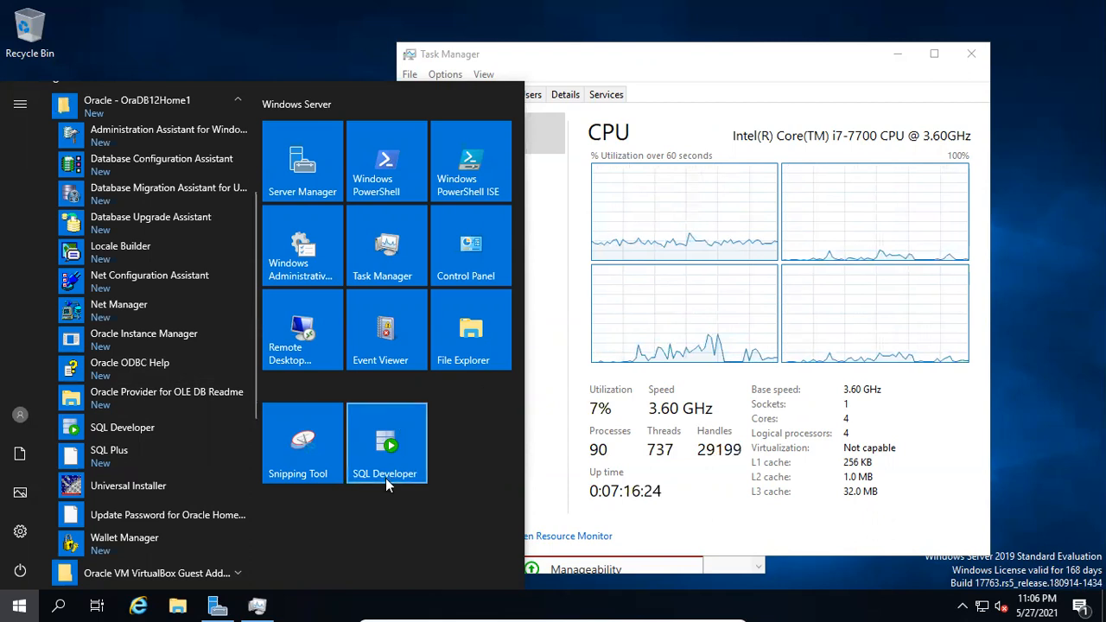
pyautogui.click(389, 428)
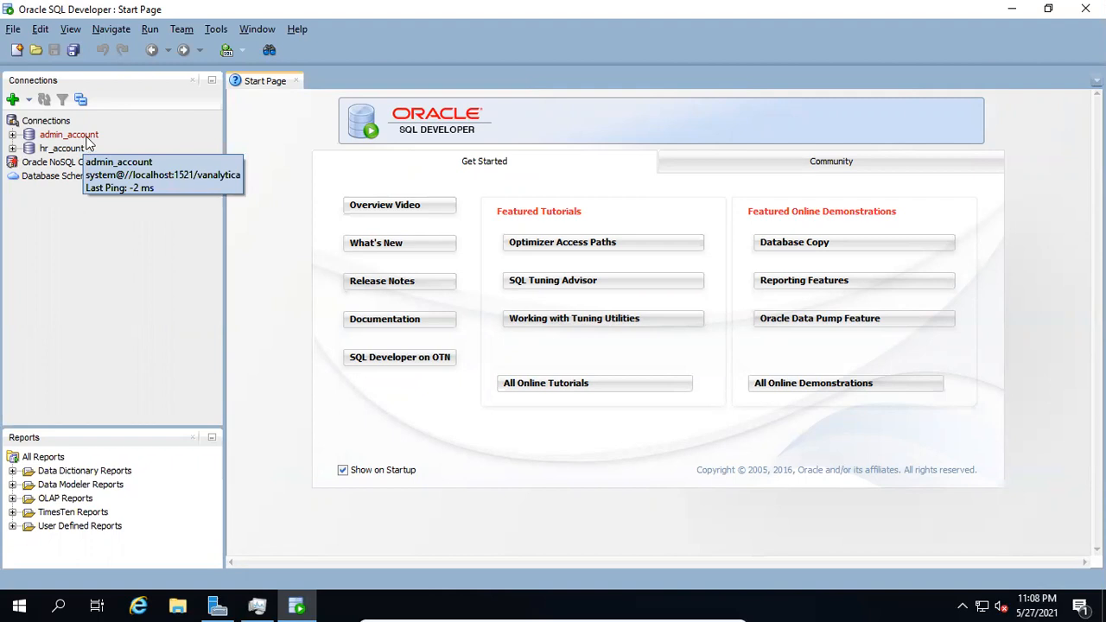
# Open the admin_account connection's properties and test the connection to localhost port 1521, SID vanalytica
pyautogui.click(86, 143)
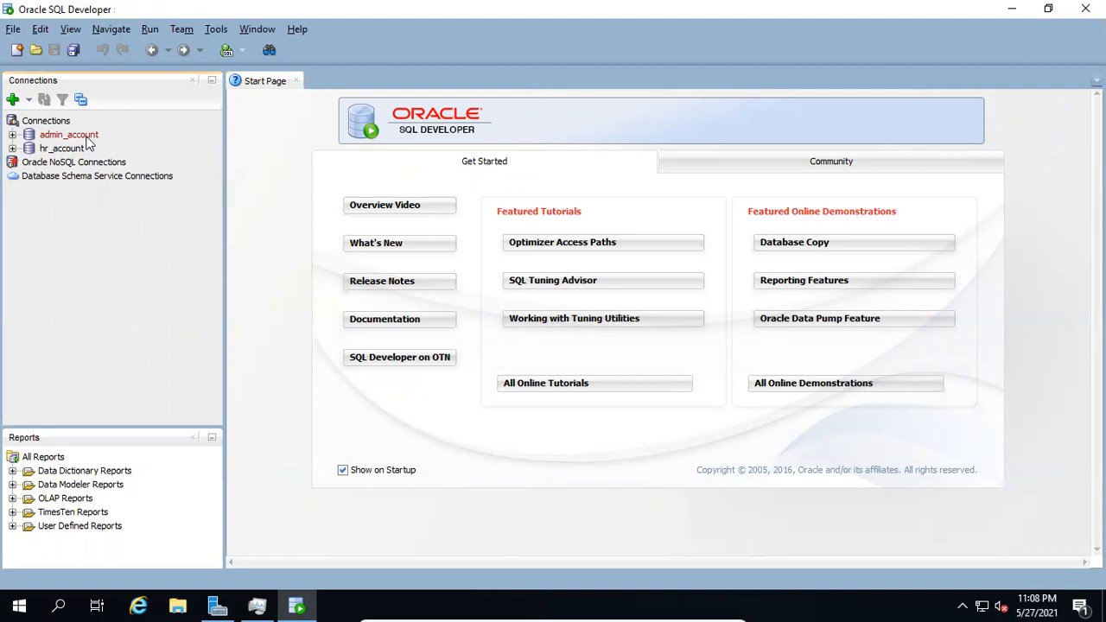
pyautogui.rightClick(86, 141)
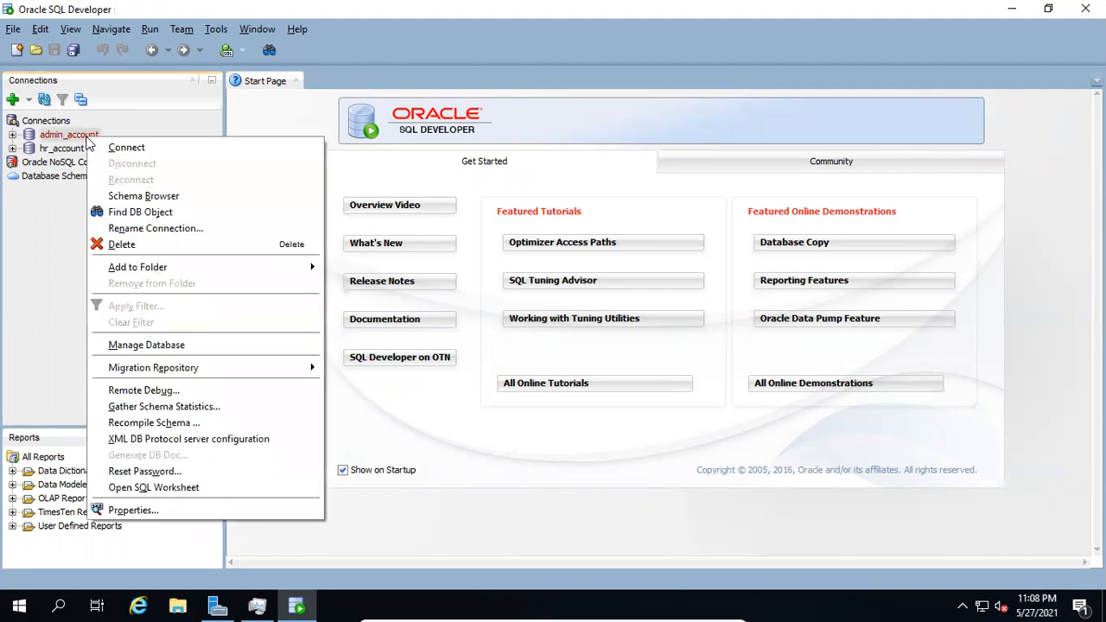
pyautogui.click(229, 512)
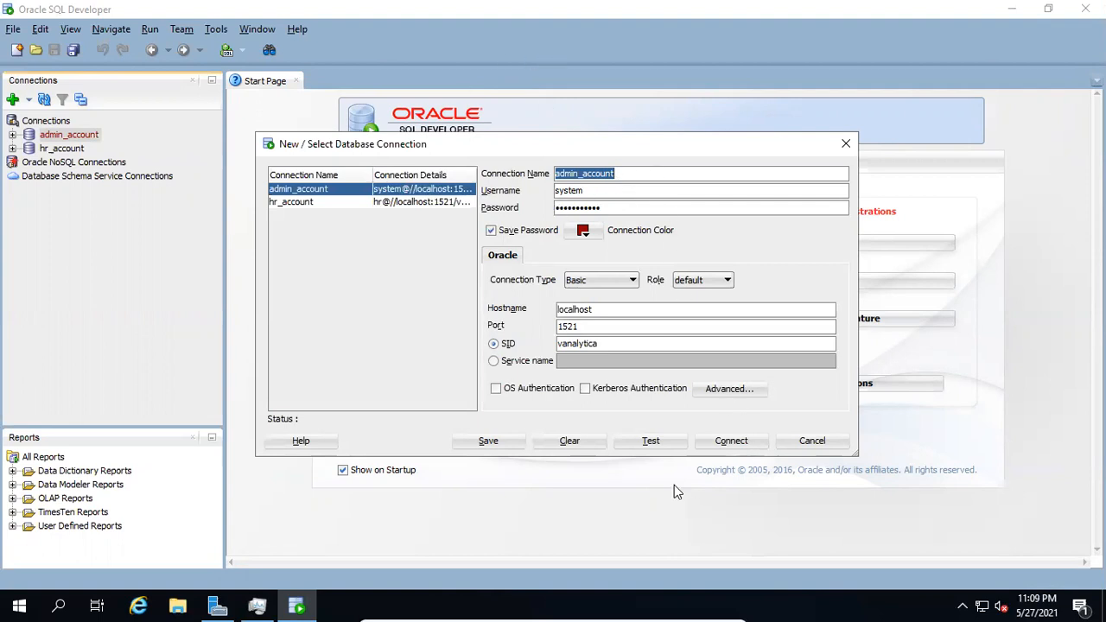
pyautogui.click(587, 313)
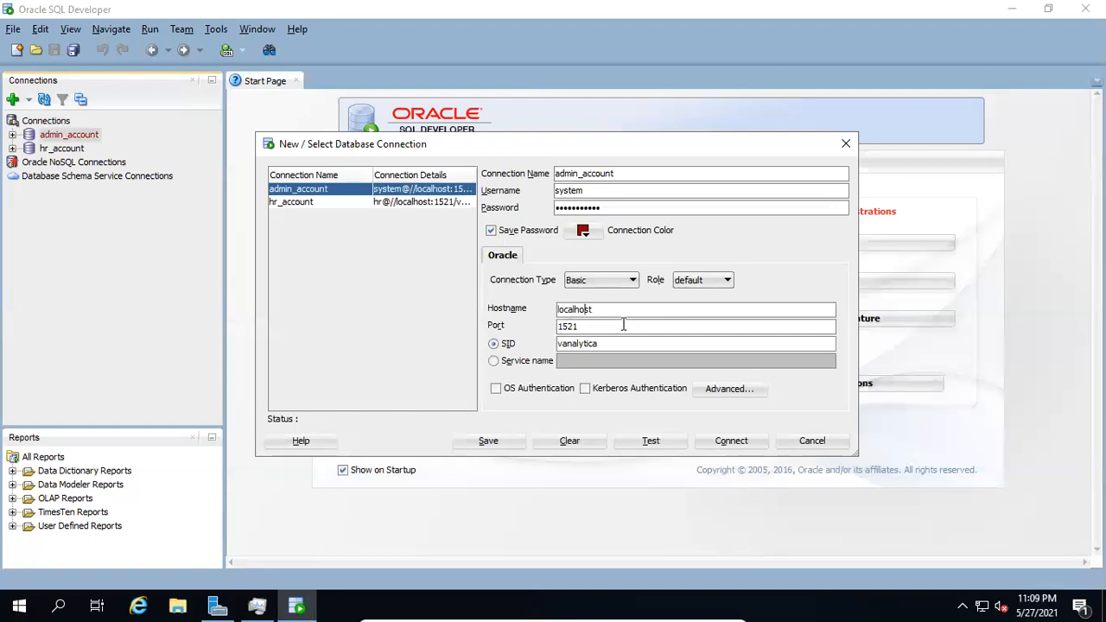
pyautogui.click(615, 326)
pyautogui.click(654, 442)
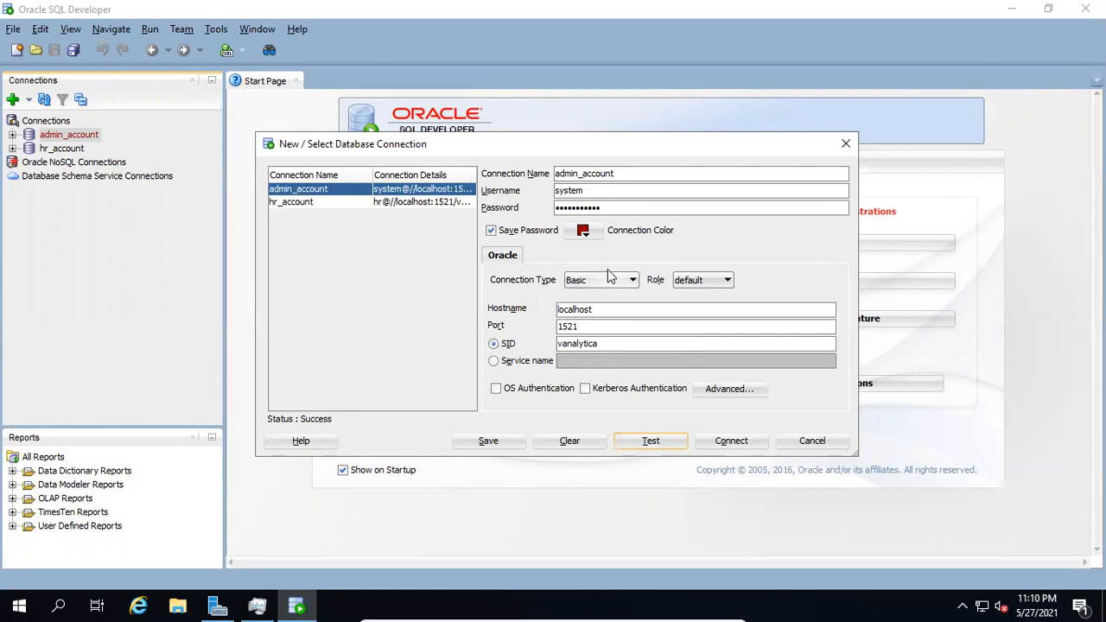
# Save a copy of the connection named admin_account_2 with a green connection colour
pyautogui.click(626, 173)
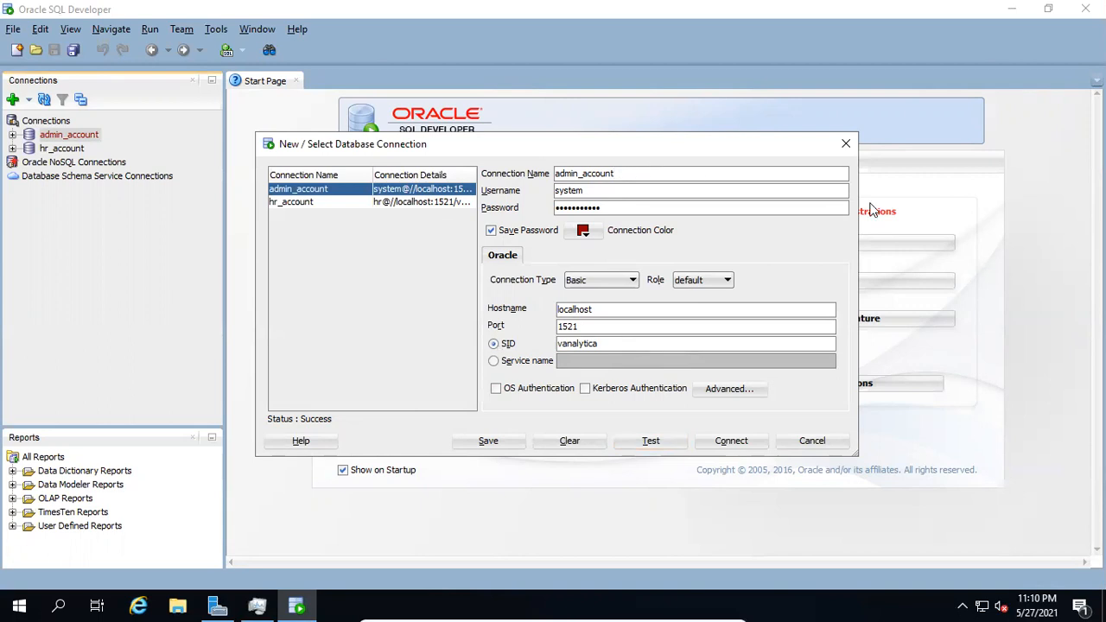
pyautogui.write('_2')
pyautogui.click(586, 231)
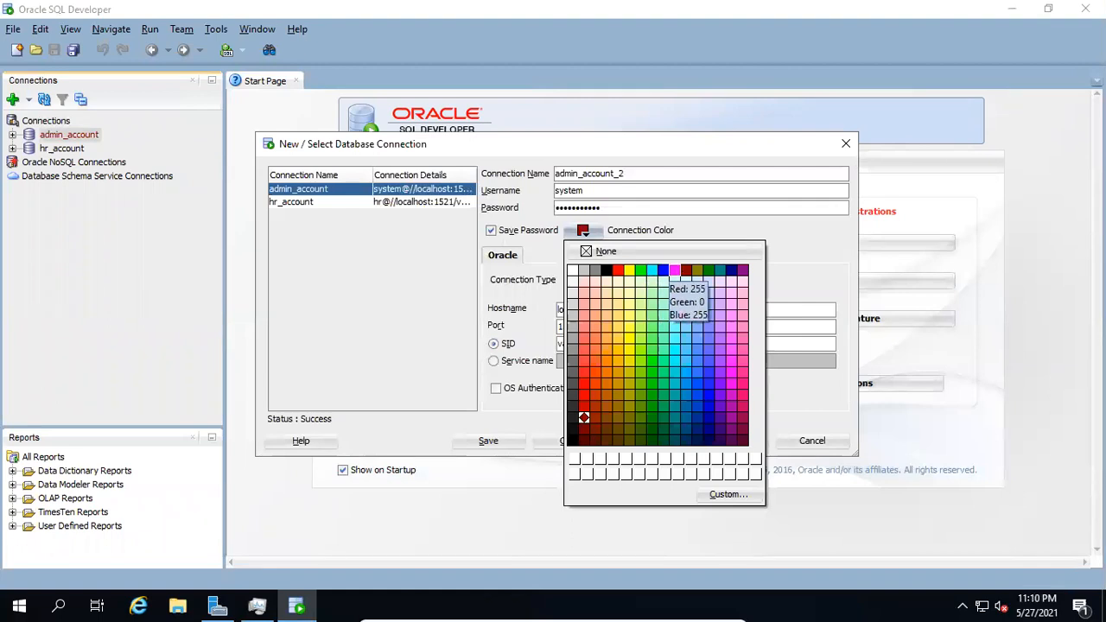
pyautogui.click(709, 271)
pyautogui.click(463, 447)
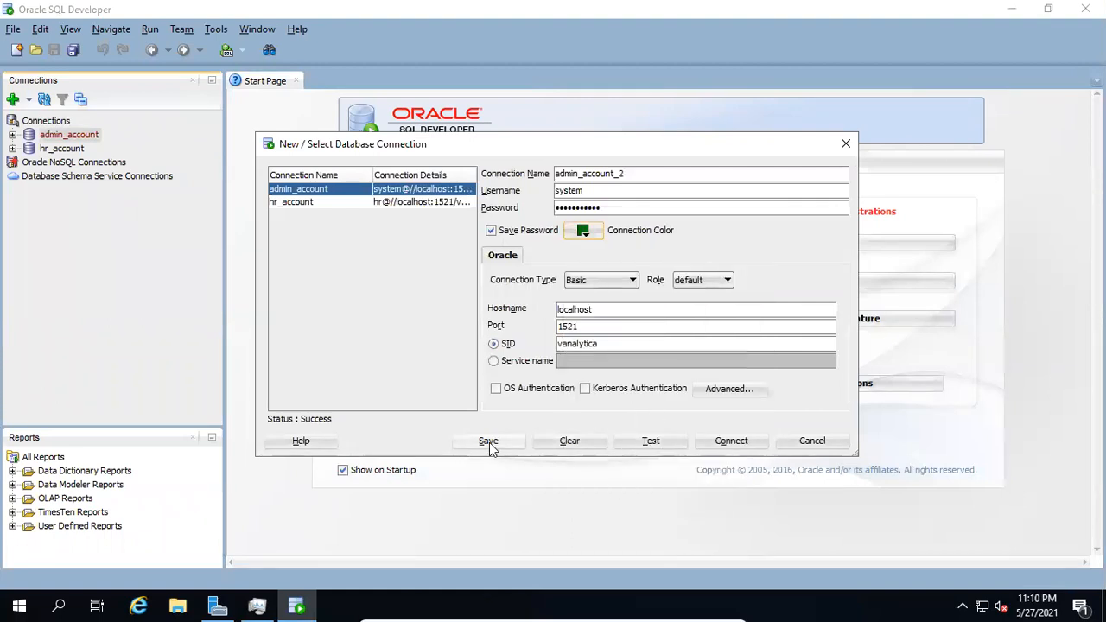
# Change the admin_account connection colour to red and save it
pyautogui.click(337, 190)
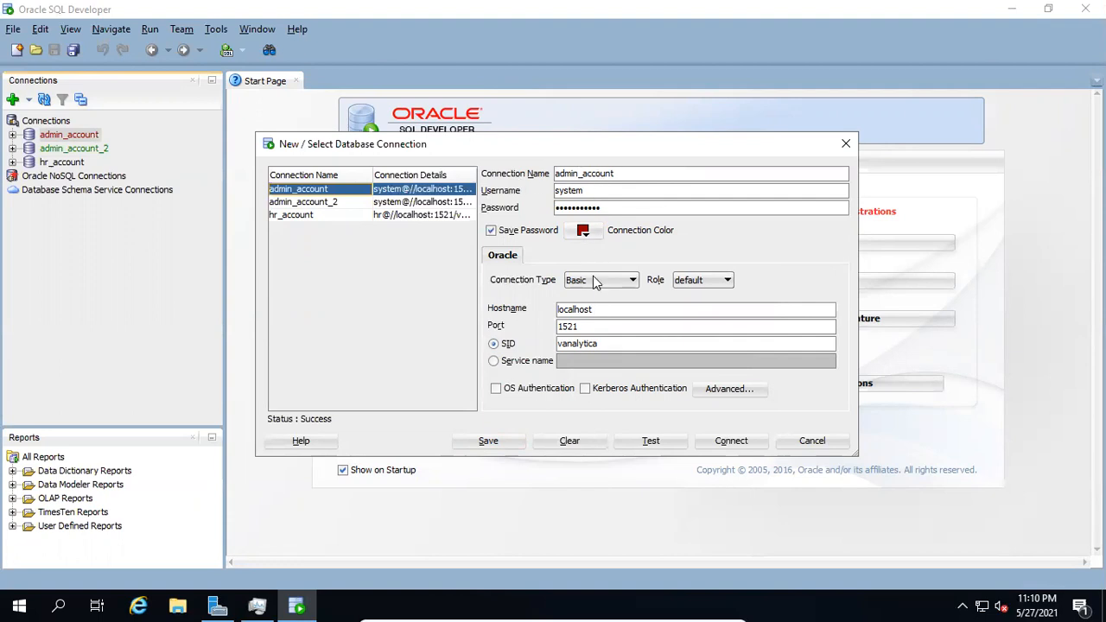
pyautogui.click(591, 234)
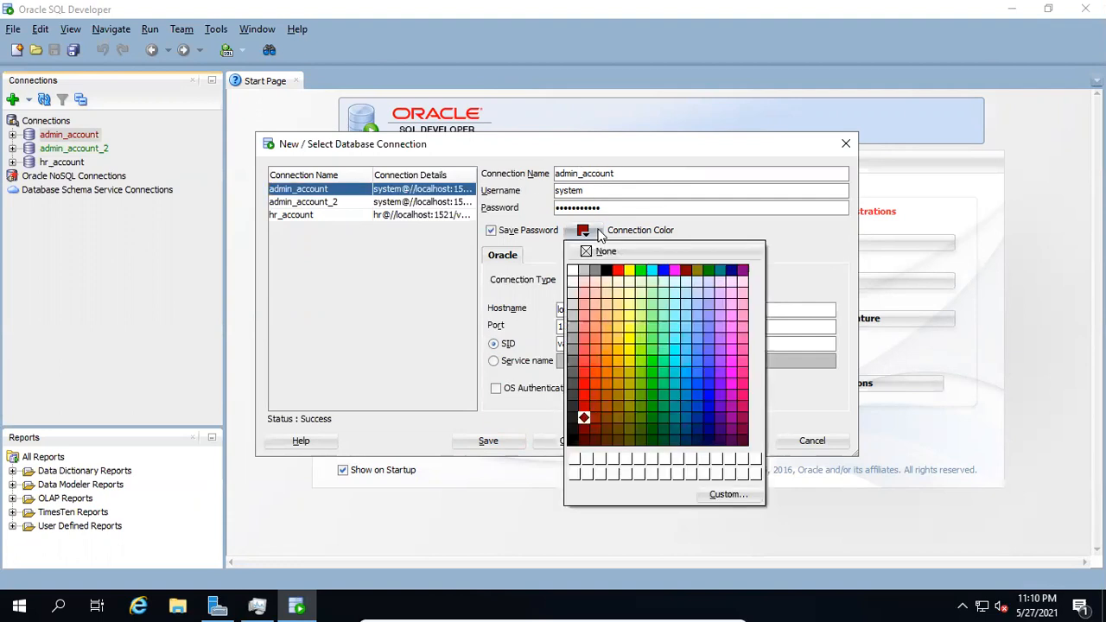
pyautogui.click(585, 395)
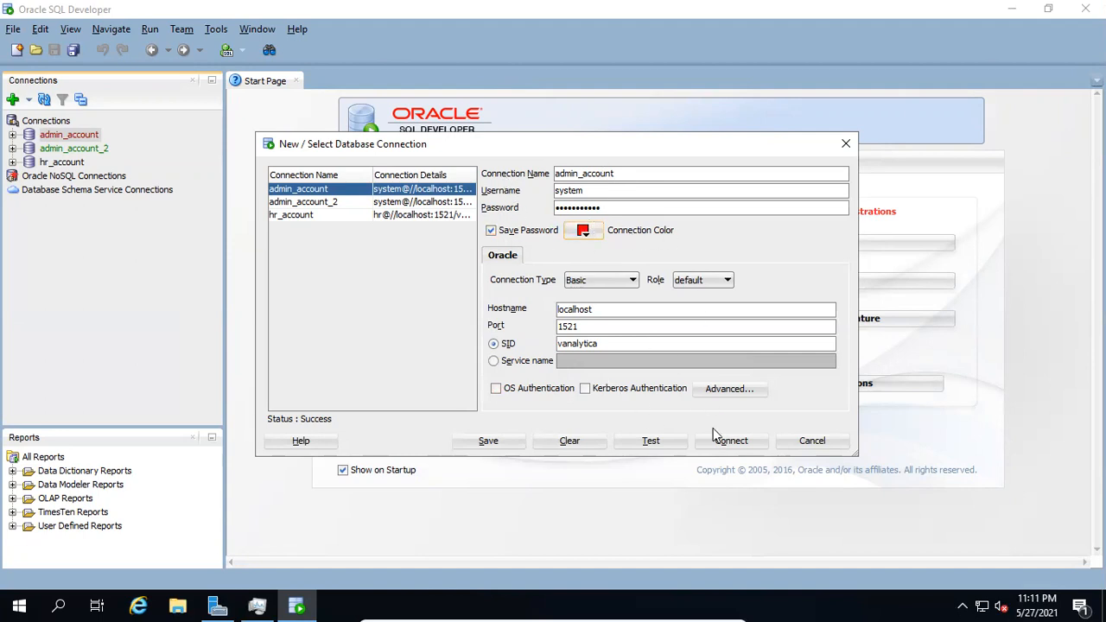
pyautogui.click(489, 441)
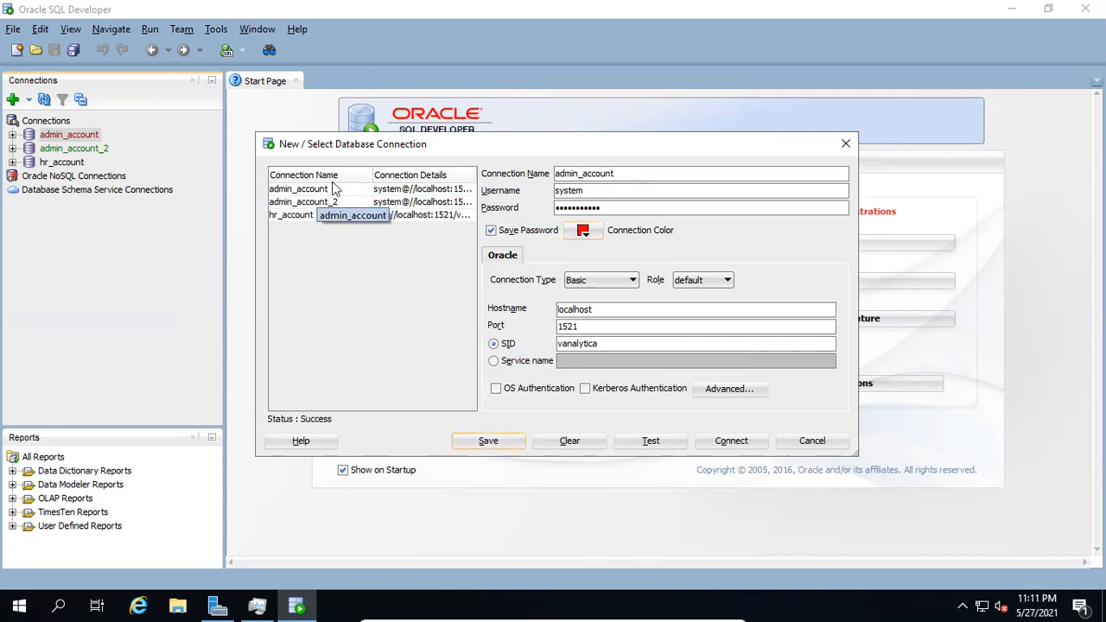
# Select the admin_account_2 connection and test it
pyautogui.click(340, 205)
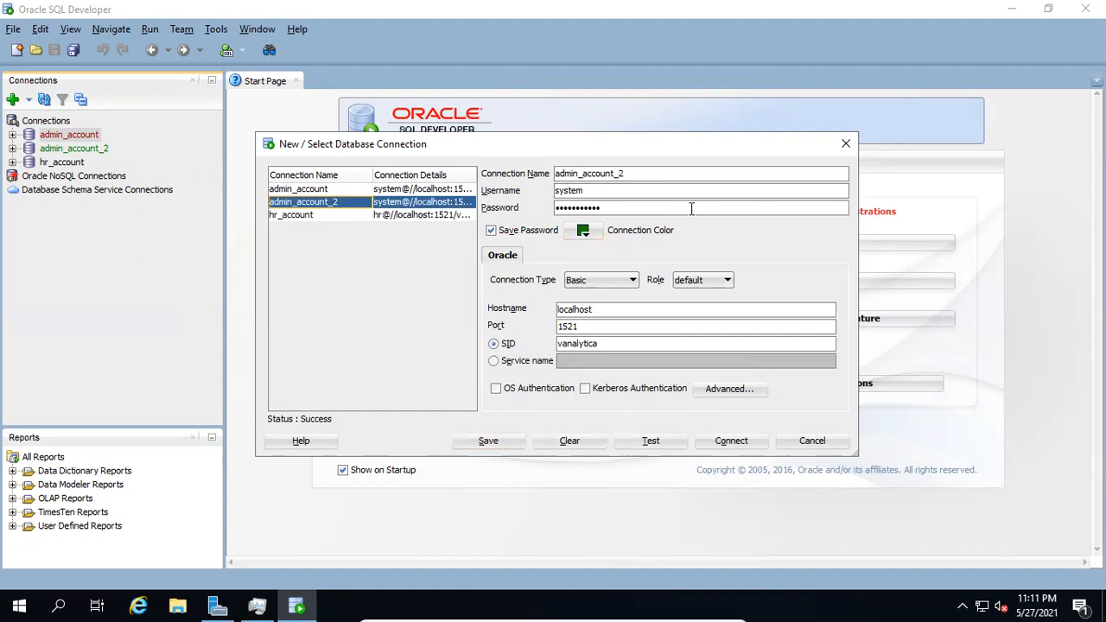
pyautogui.click(644, 444)
# Select the hr_account connection and connect to it, opening its SQL worksheet
pyautogui.click(339, 218)
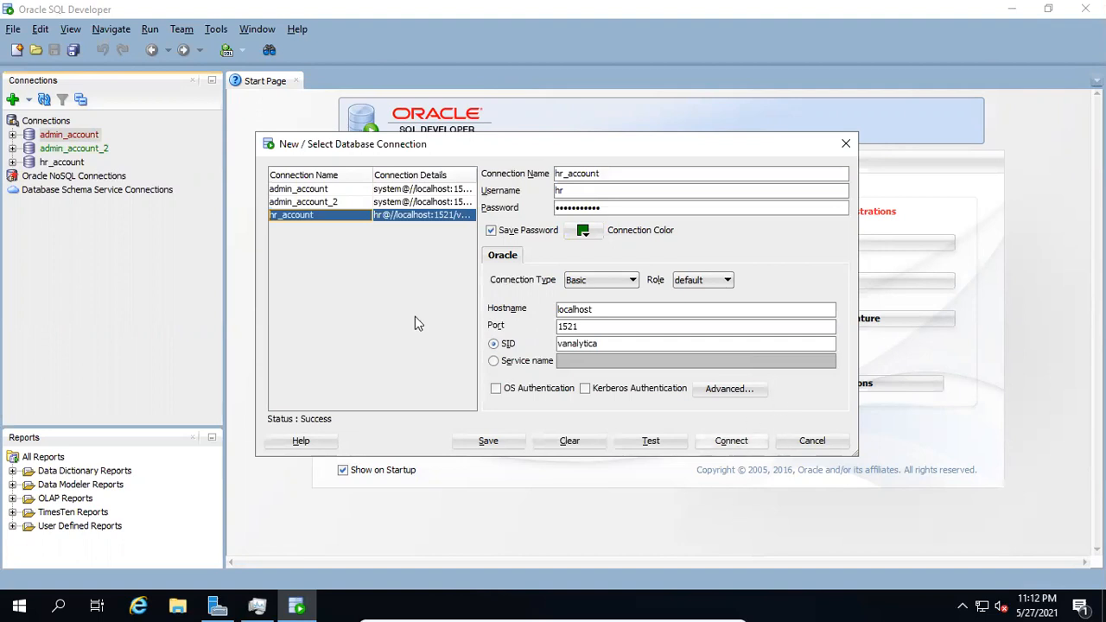
pyautogui.click(731, 441)
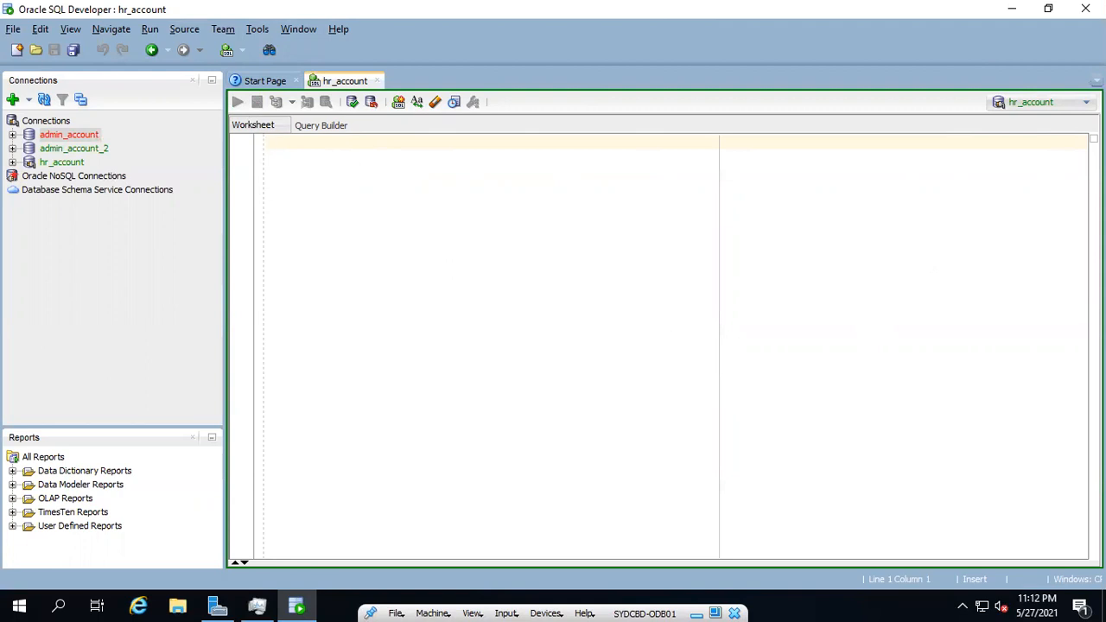
# Review the worksheet's connection choices, keep hr_account, and close the Start Page tab
pyautogui.click(1065, 102)
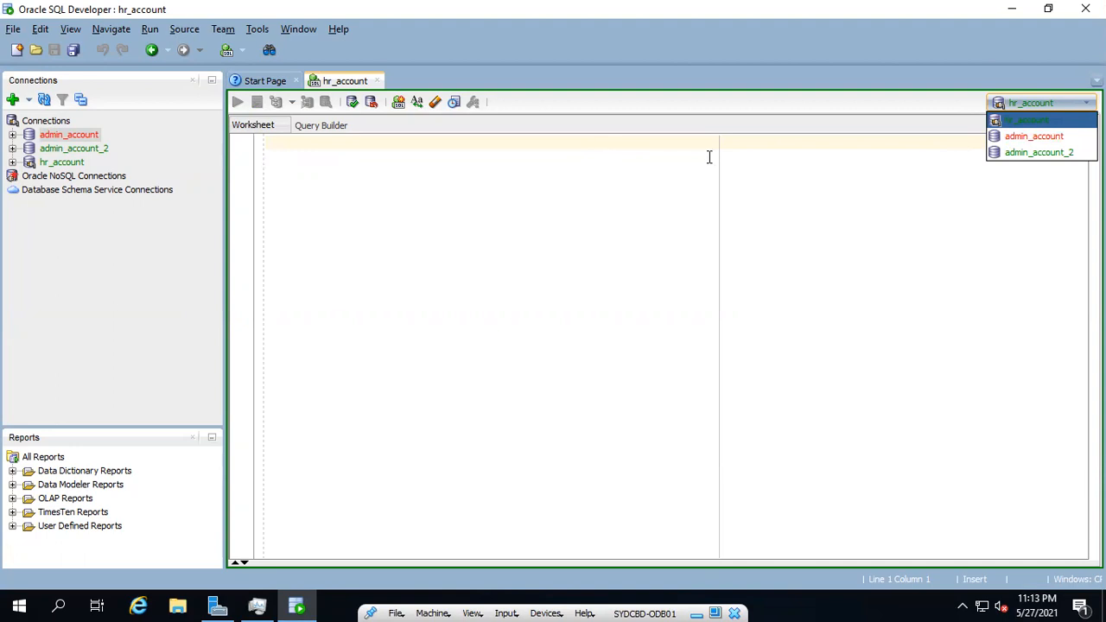
pyautogui.click(658, 171)
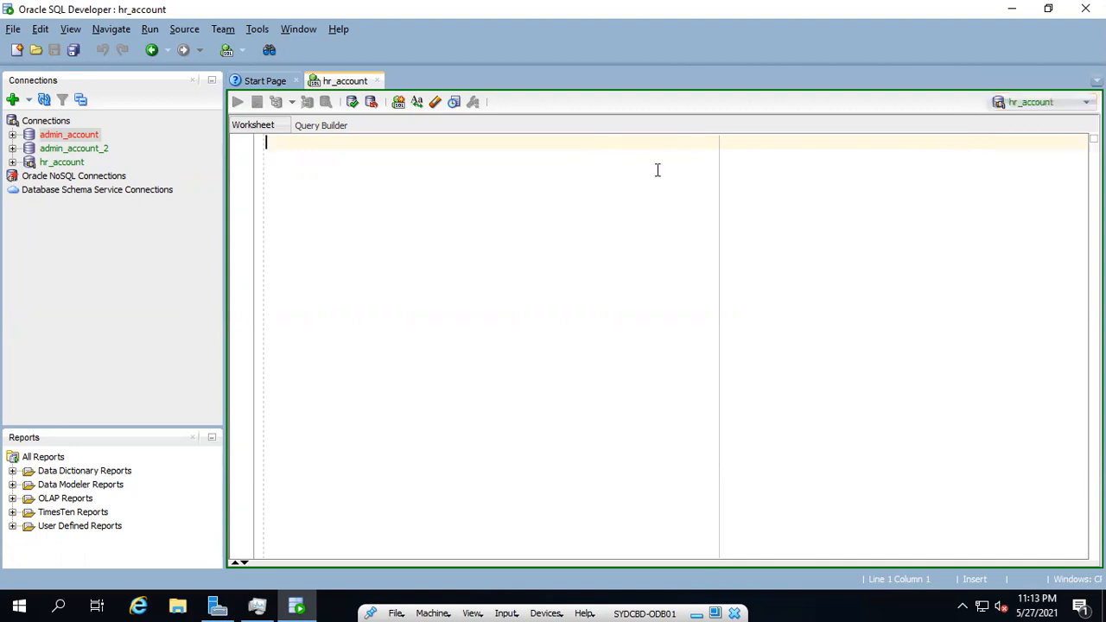
pyautogui.click(296, 81)
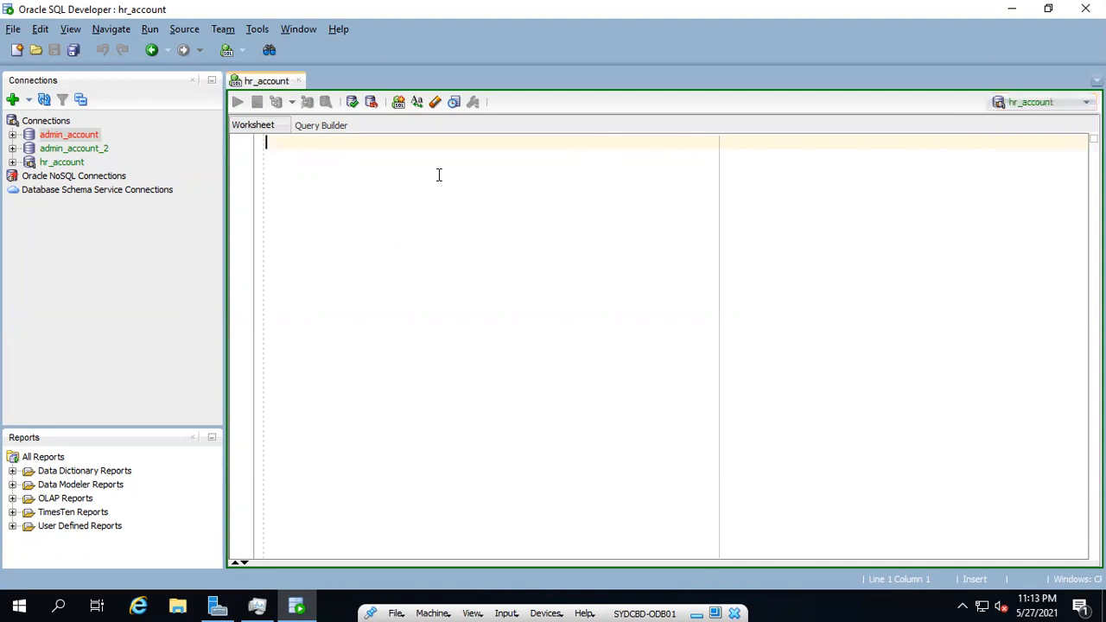
# Expand the hr_account connection in the connections tree, browse its object types, and expand its Tables node
pyautogui.click(35, 167)
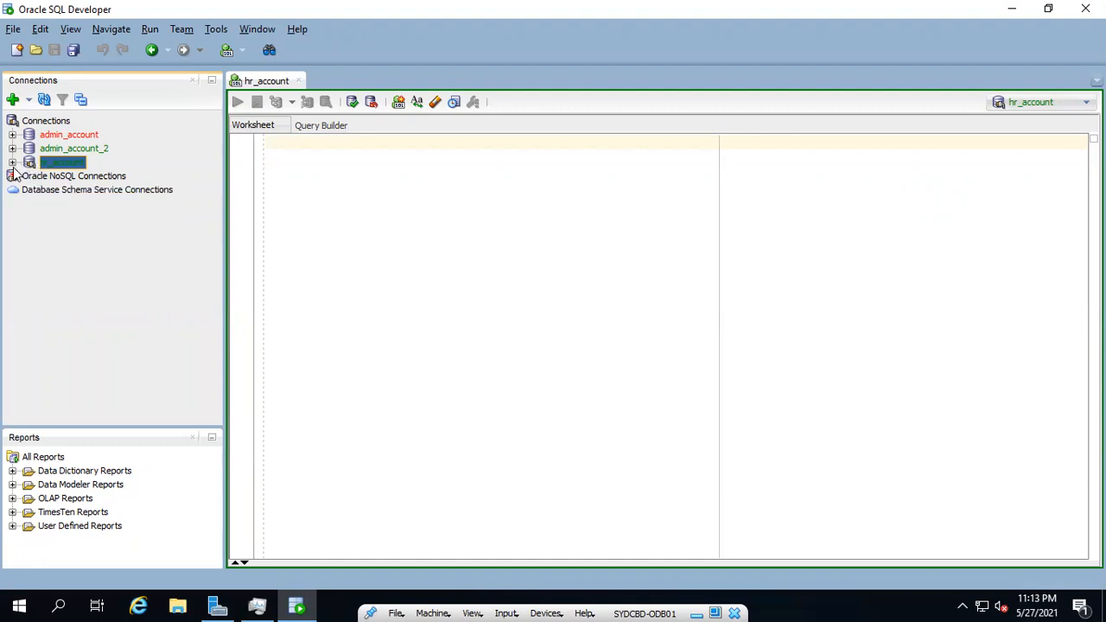
pyautogui.click(12, 163)
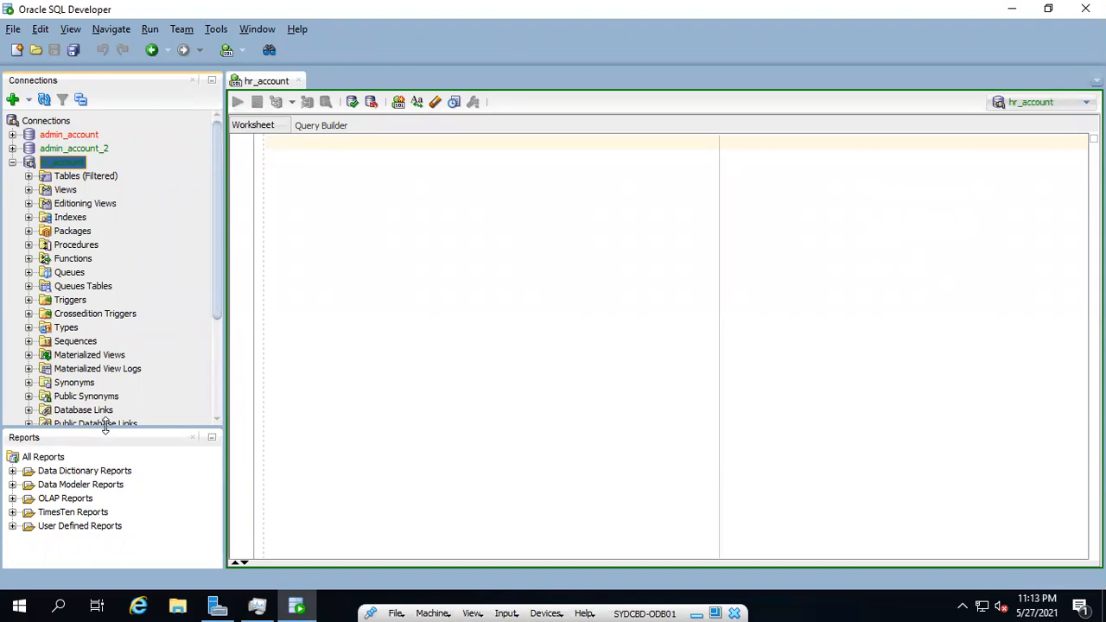
pyautogui.moveTo(105, 428); pyautogui.dragTo(100, 459)
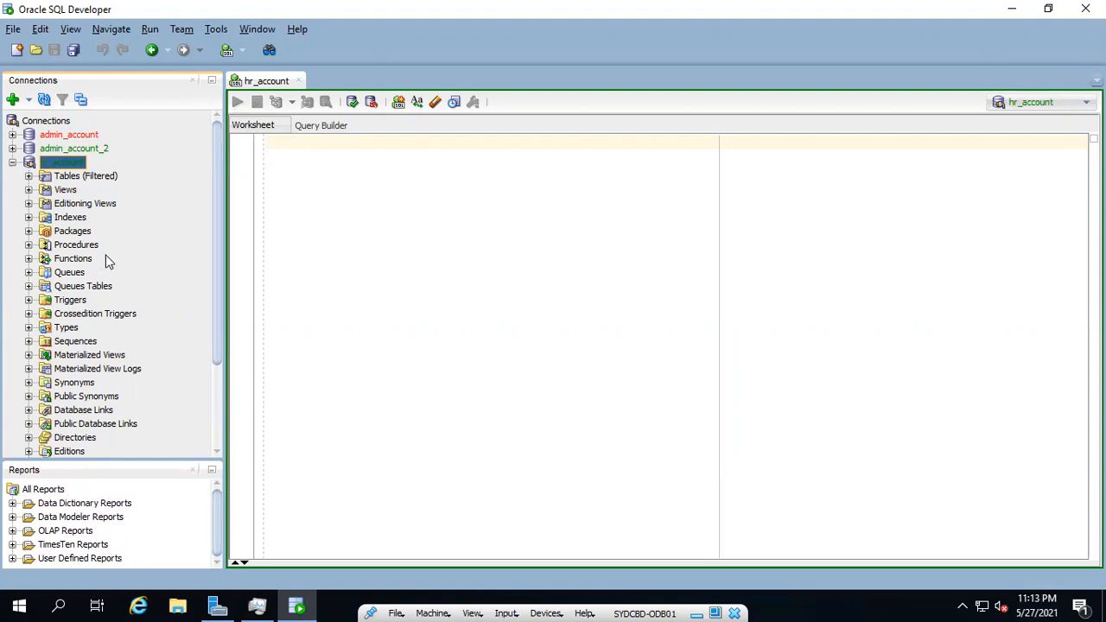
pyautogui.scroll(-2, 112, 384)
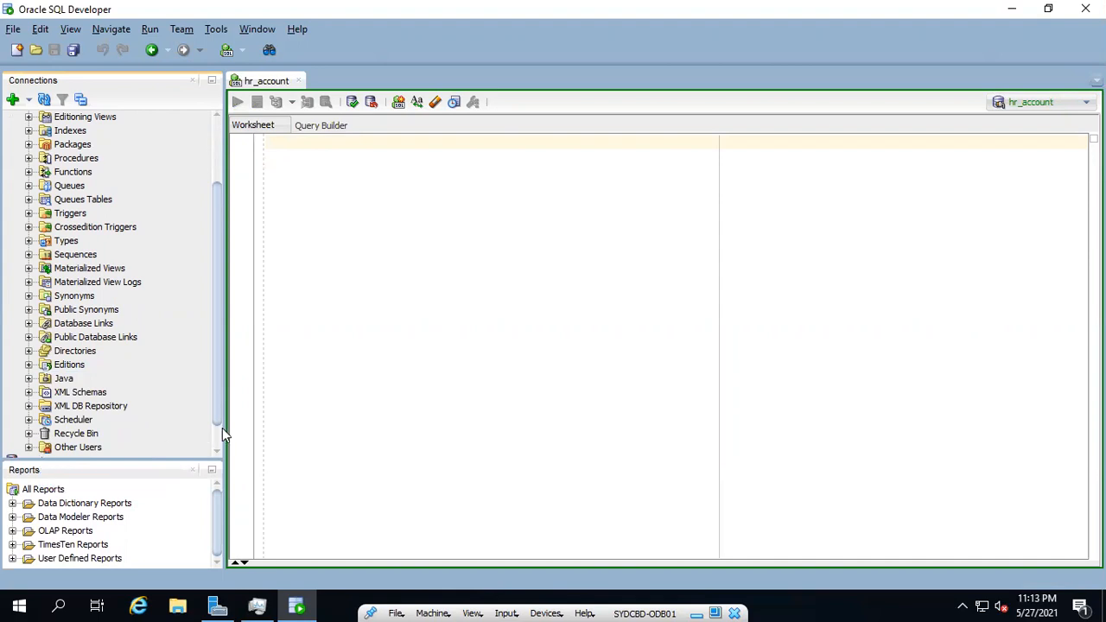
pyautogui.moveTo(222, 391); pyautogui.dragTo(244, 281)
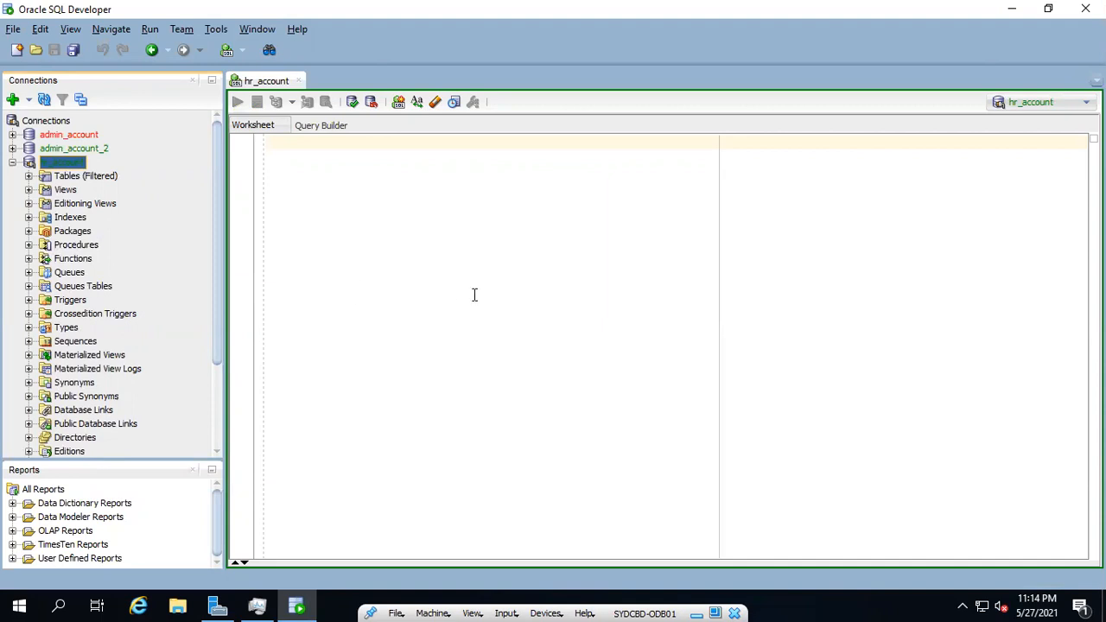
pyautogui.scroll(-2, 173, 354)
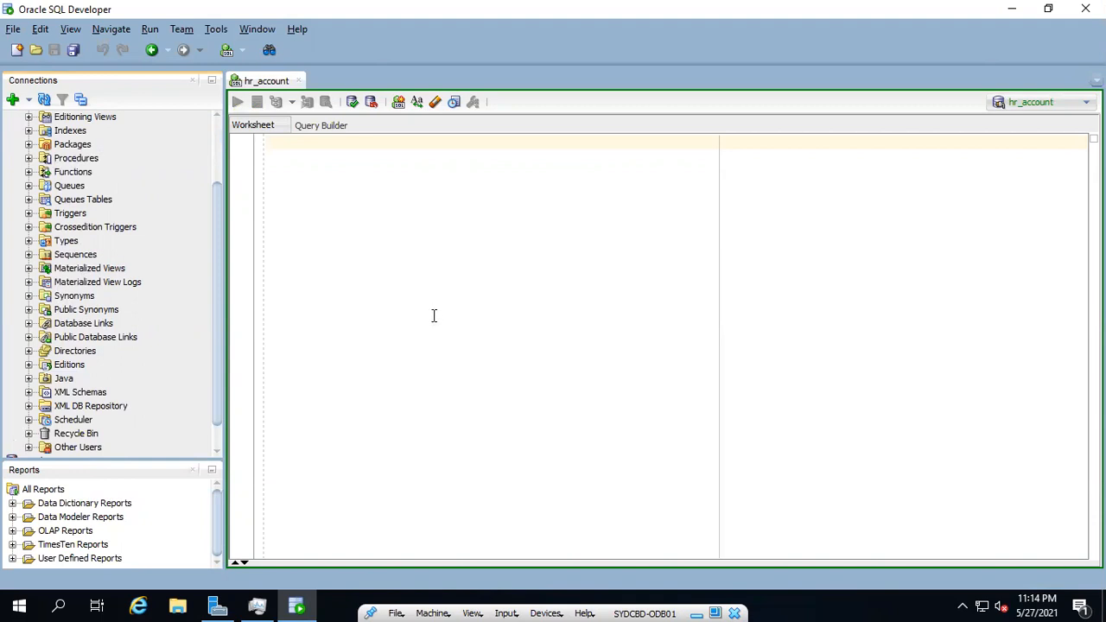
pyautogui.scroll(2, 97, 337)
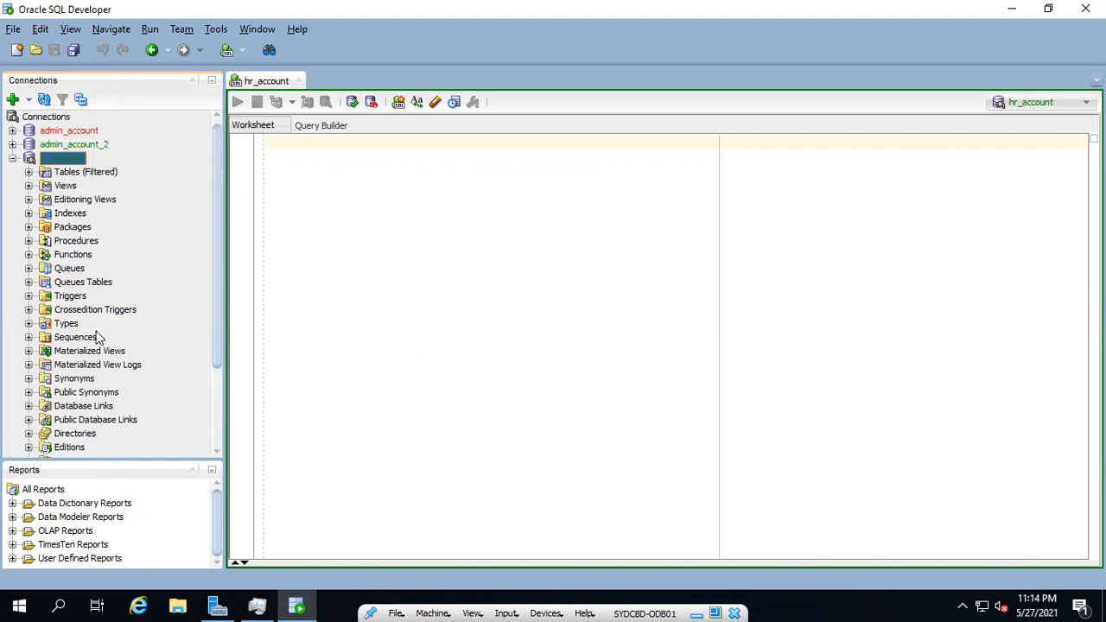
pyautogui.click(28, 172)
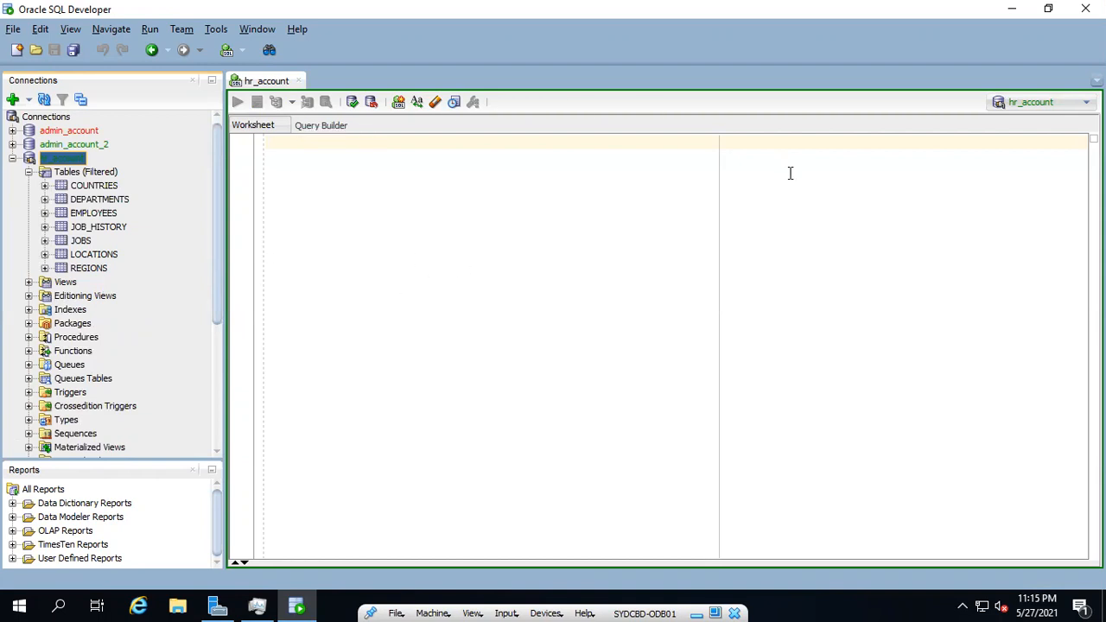
# Write the statement SELECT * FROM EMPLOYEES; in the hr_account worksheet and run it
pyautogui.click(628, 271)
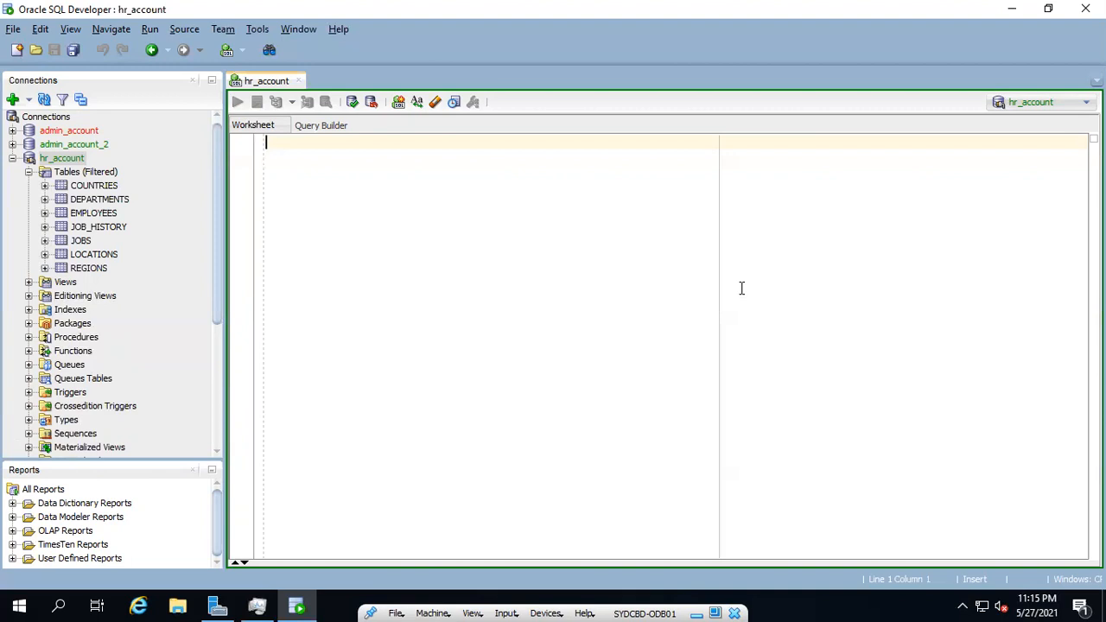
pyautogui.write('S')
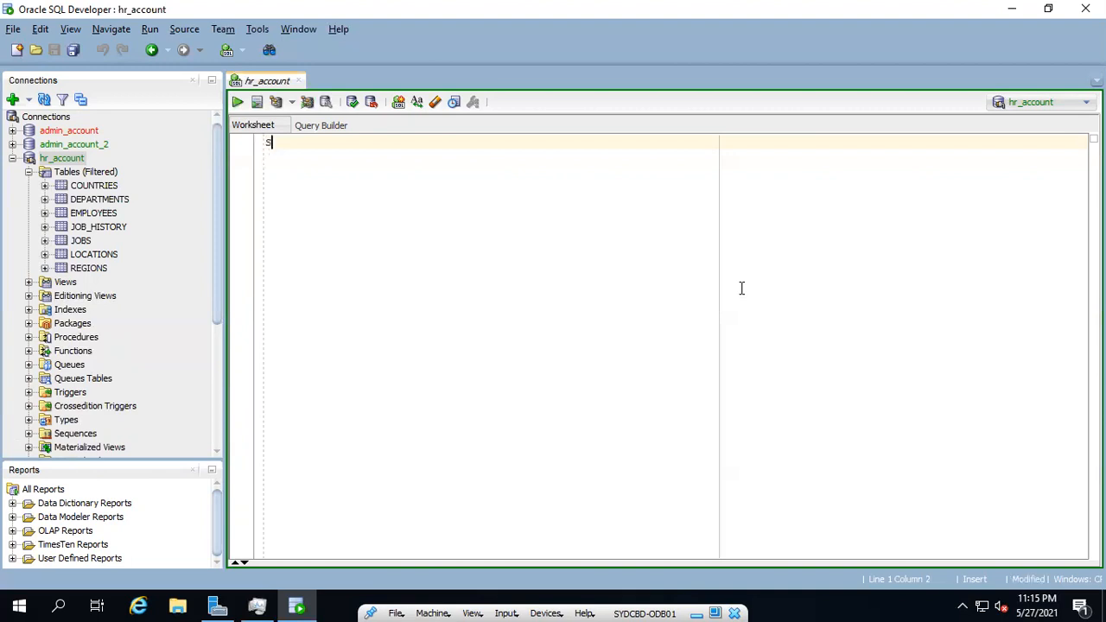
pyautogui.write('ELECT * FROM EMPLO')
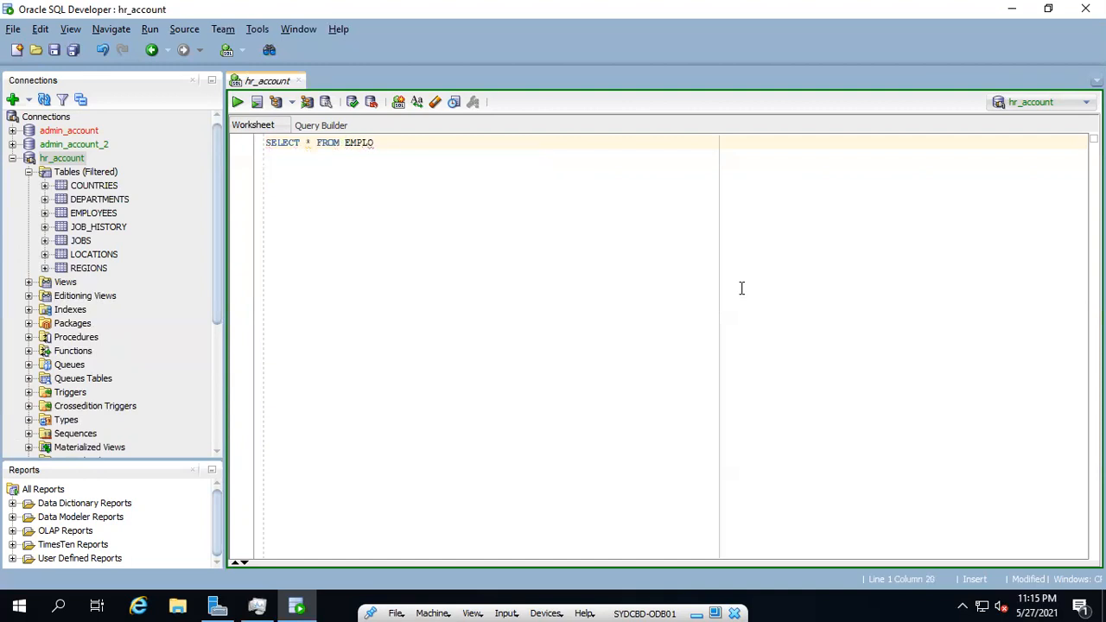
pyautogui.write('YEES;')
pyautogui.hotkey('ctrl', 'Return')
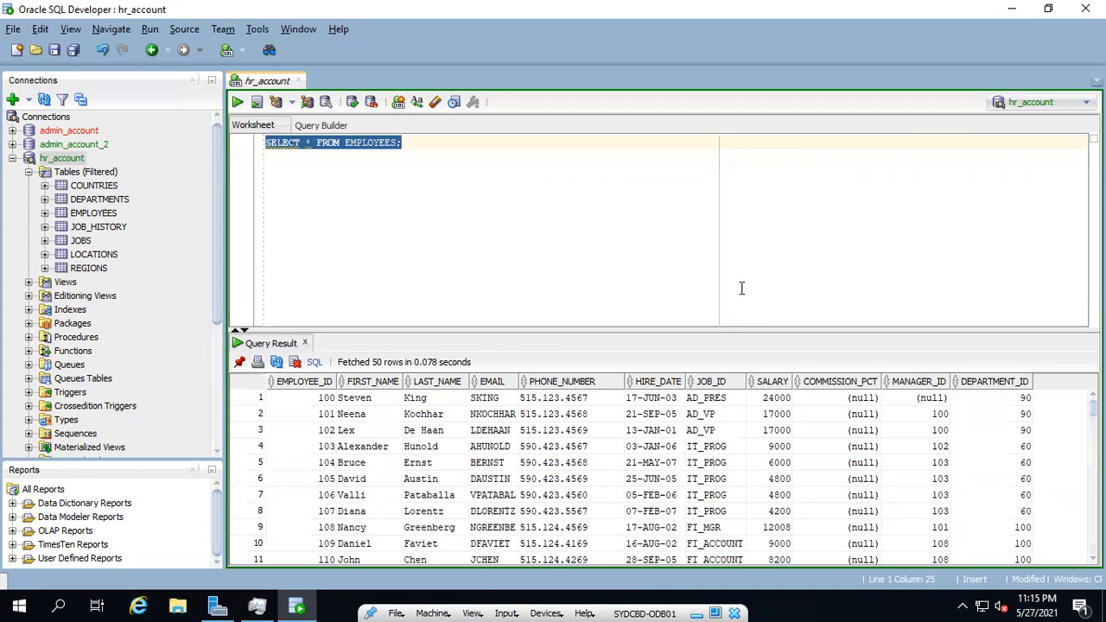
# Select the whole statement and run it as a script
pyautogui.click(274, 153)
pyautogui.moveTo(268, 147); pyautogui.dragTo(472, 142)
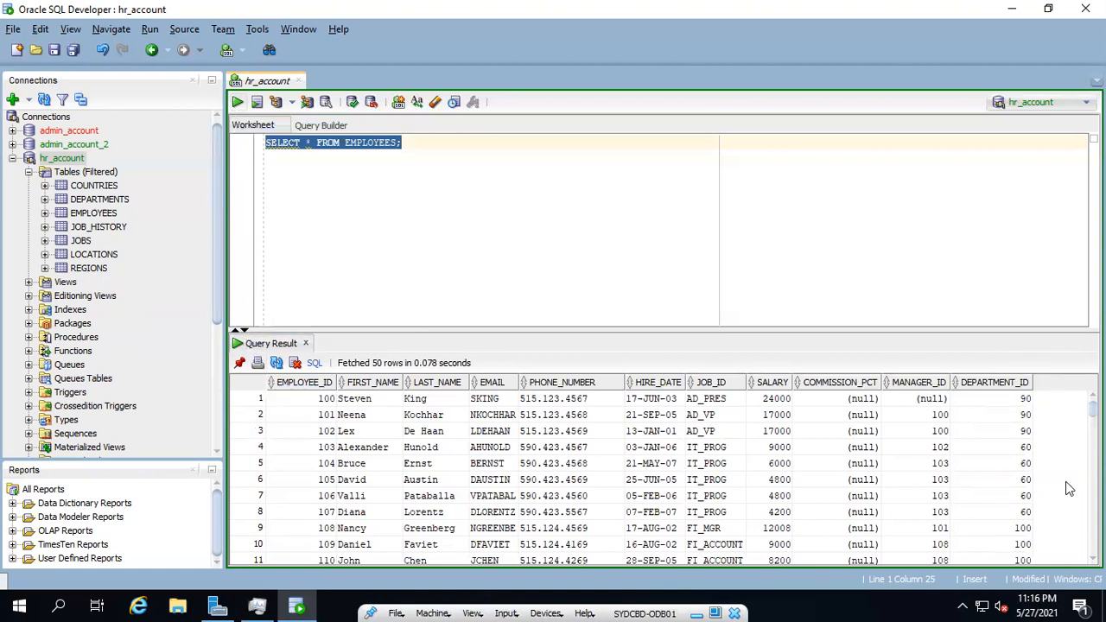
pyautogui.click(256, 103)
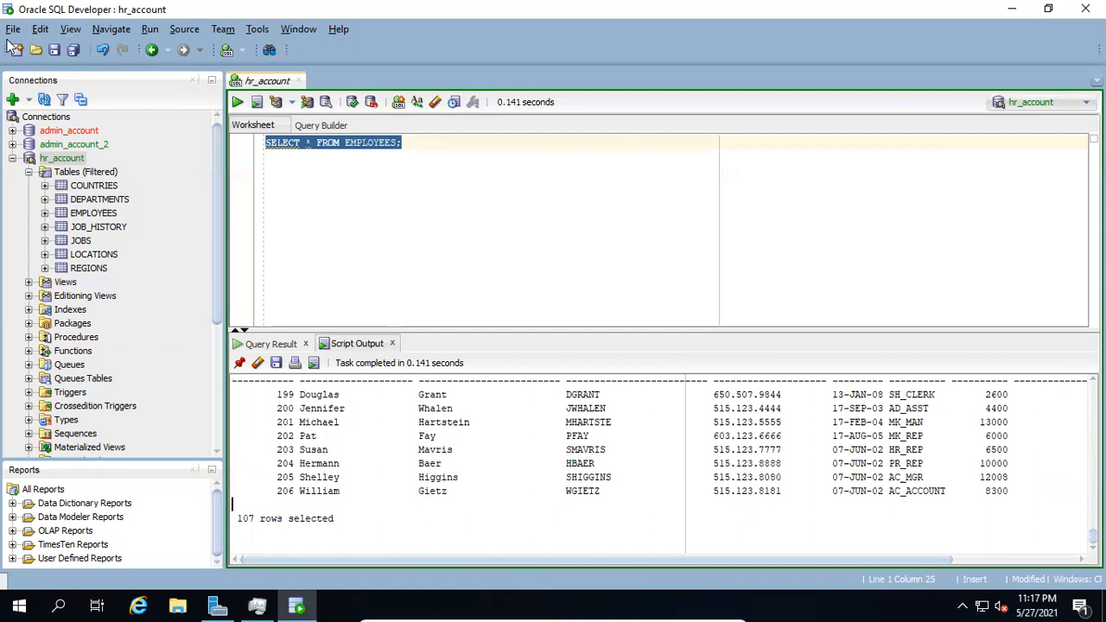
# Compare the employee rows shown in the Query Result grid with those in the Script Output tab
pyautogui.click(285, 344)
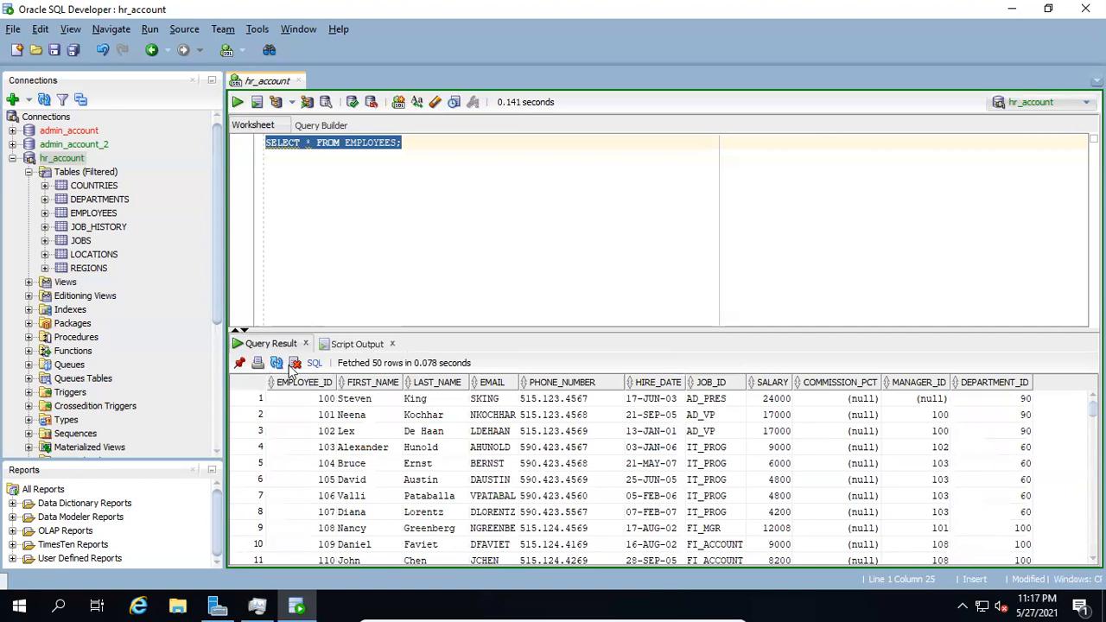
pyautogui.click(361, 345)
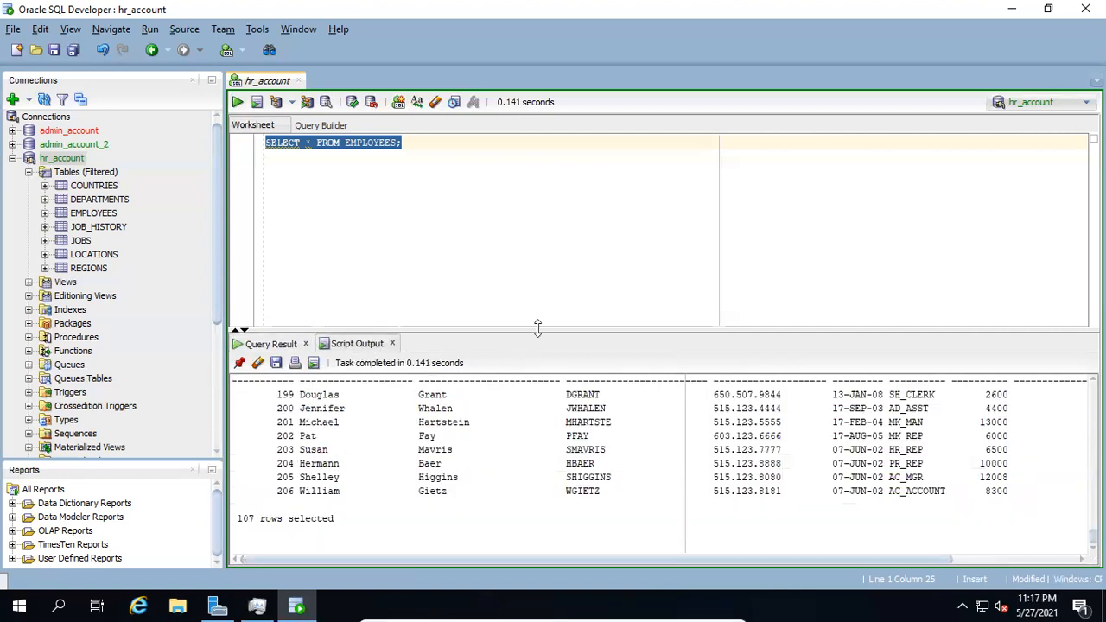
pyautogui.moveTo(538, 328); pyautogui.dragTo(543, 297)
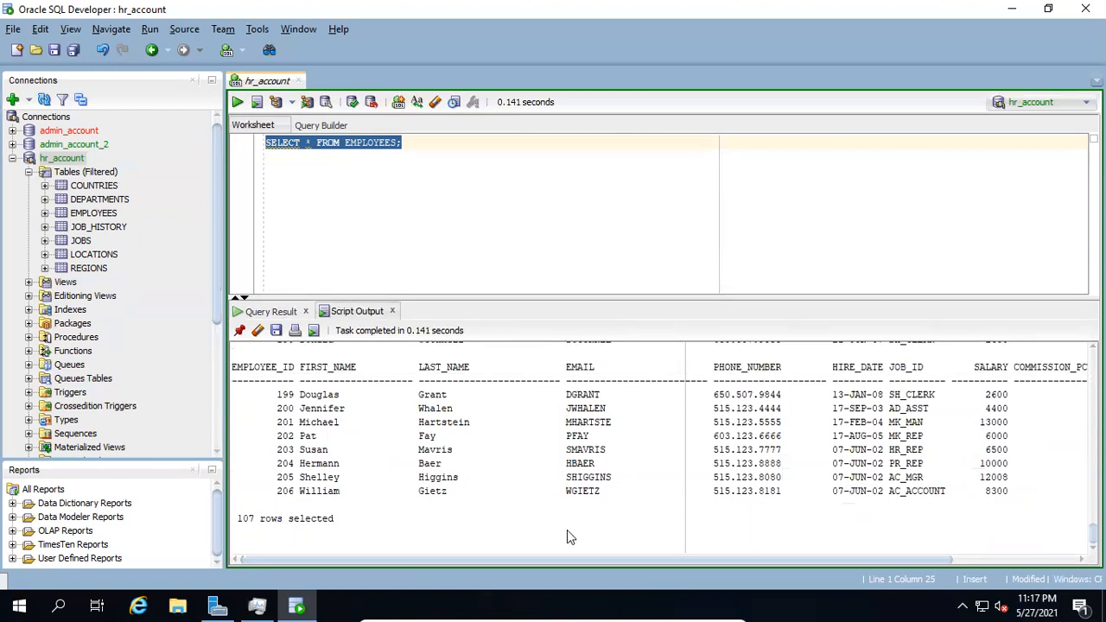
pyautogui.scroll(10, 568, 530)
pyautogui.scroll(10, 561, 533)
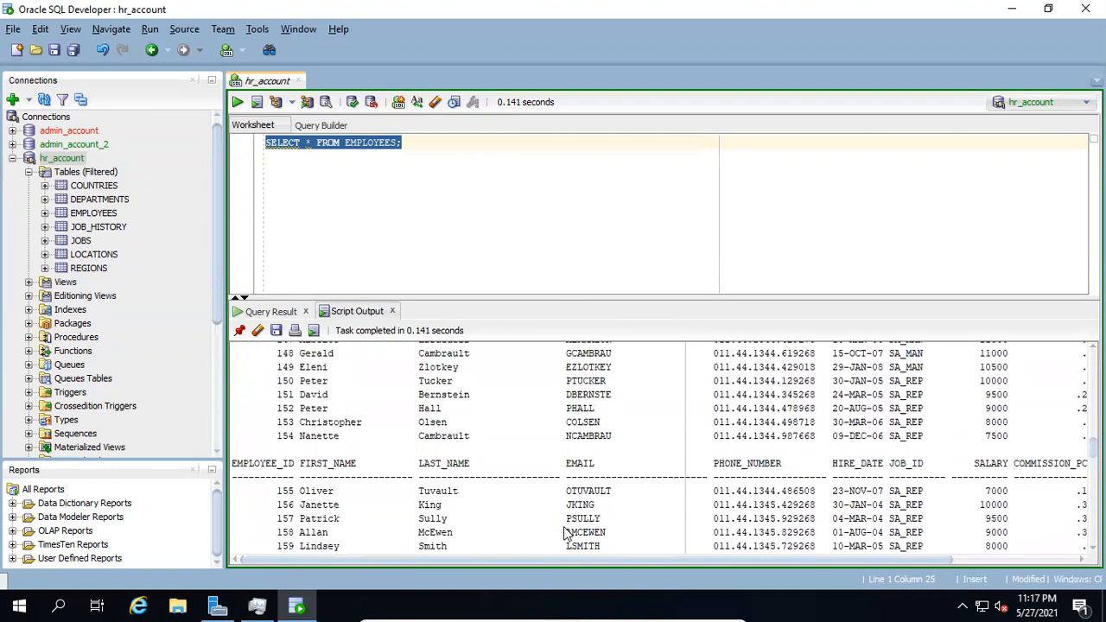
pyautogui.click(276, 312)
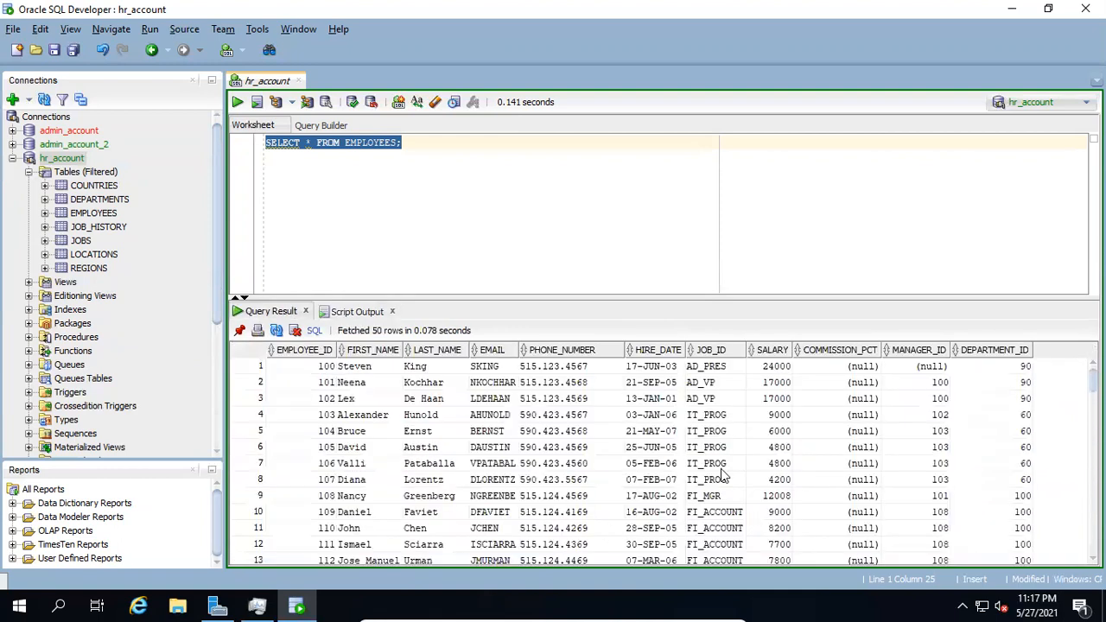
pyautogui.click(450, 447)
pyautogui.click(762, 447)
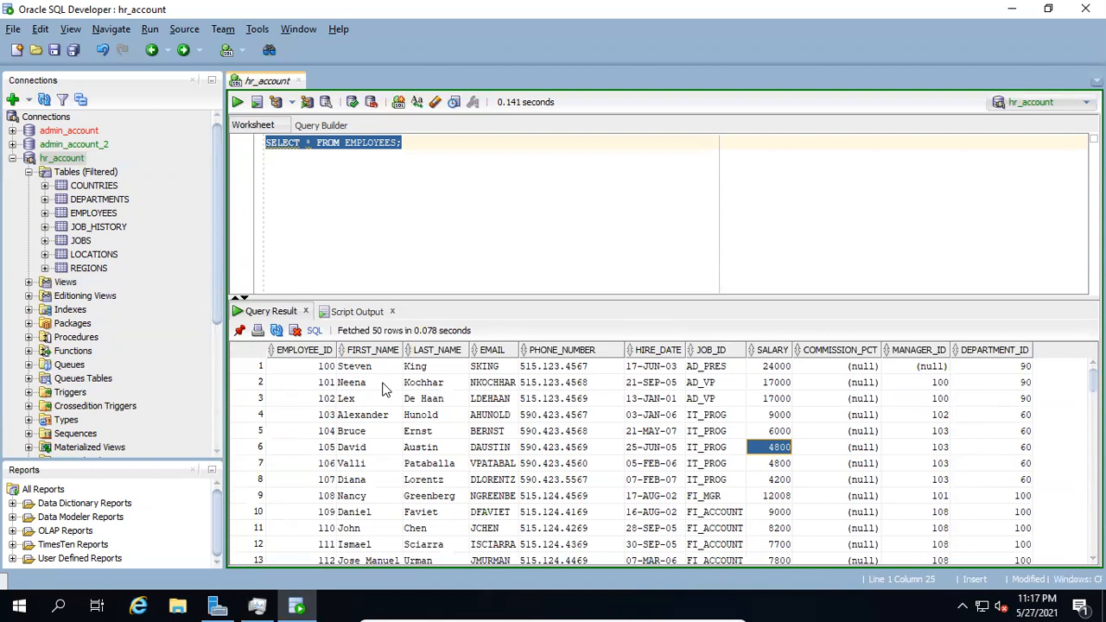
pyautogui.click(354, 316)
pyautogui.scroll(3, 687, 535)
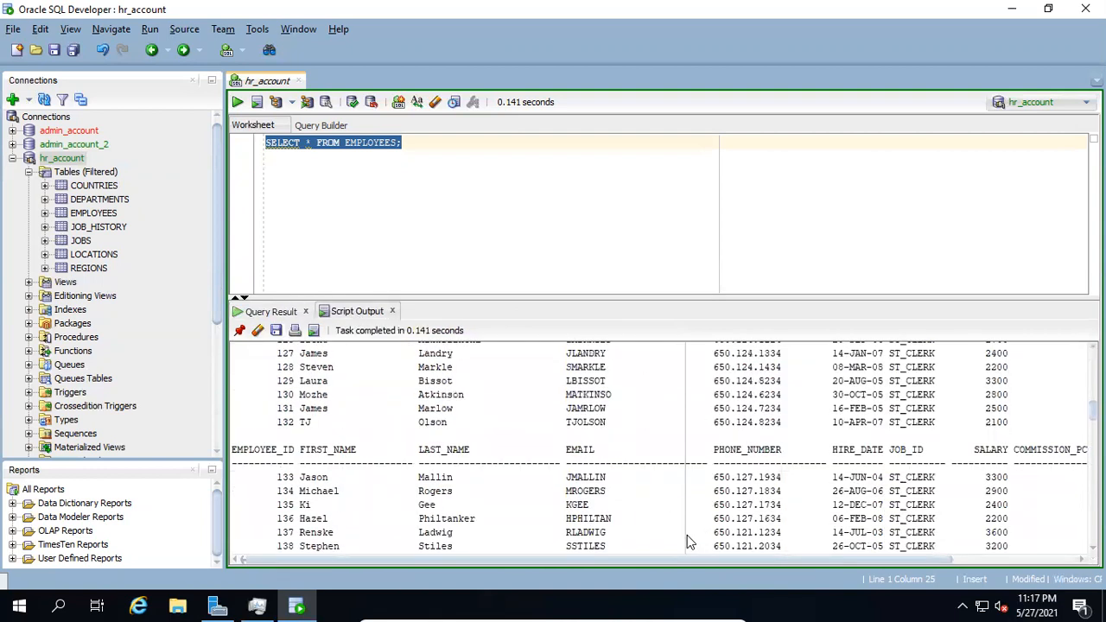
pyautogui.scroll(9, 687, 535)
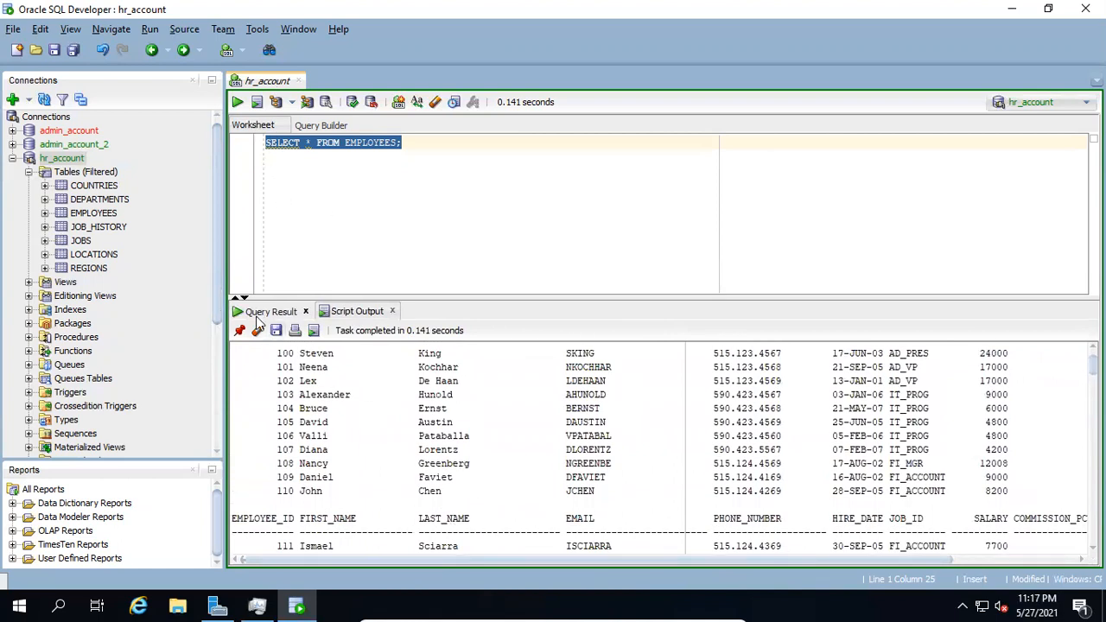
pyautogui.click(592, 223)
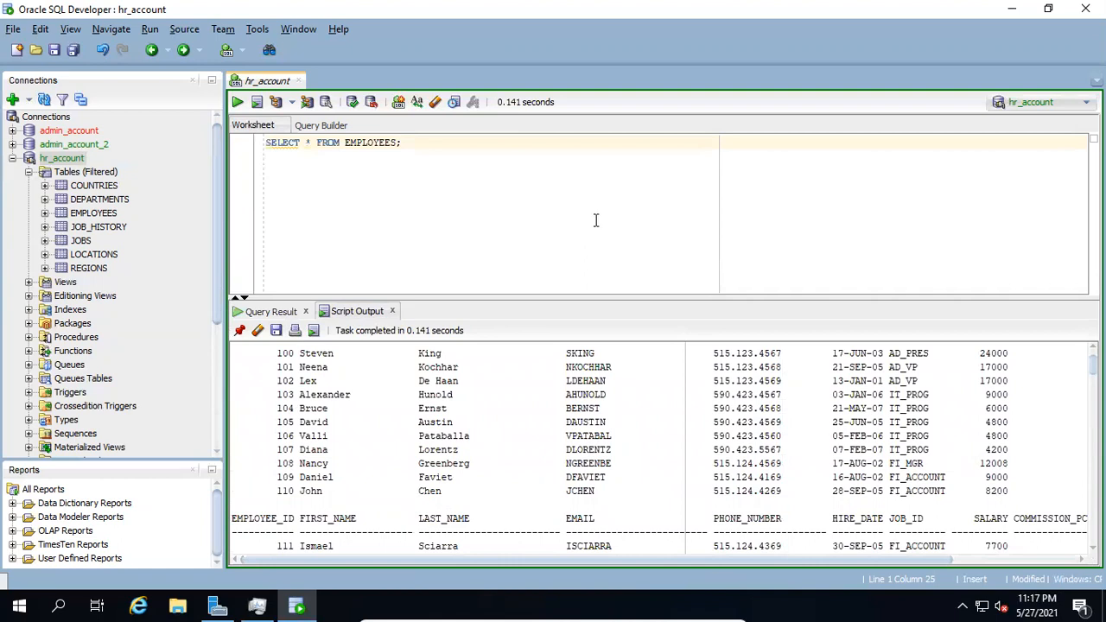